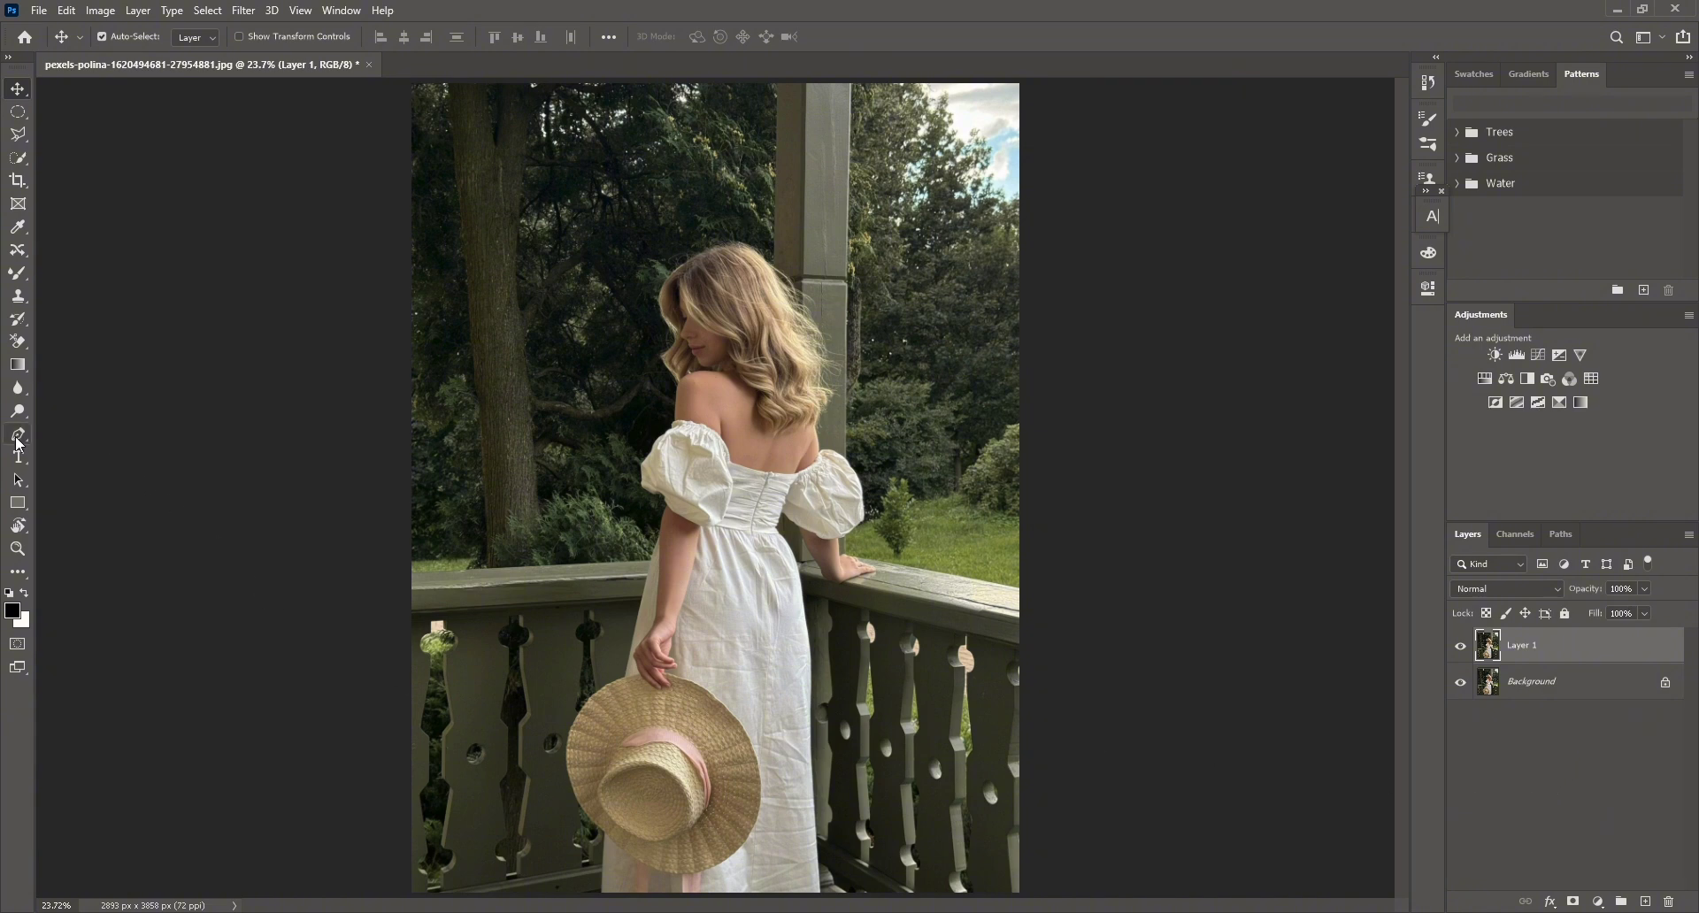
Start a Pen tool path at the dress's lower-left hem corner, up to the hat and along the lower brim.
click(18, 437)
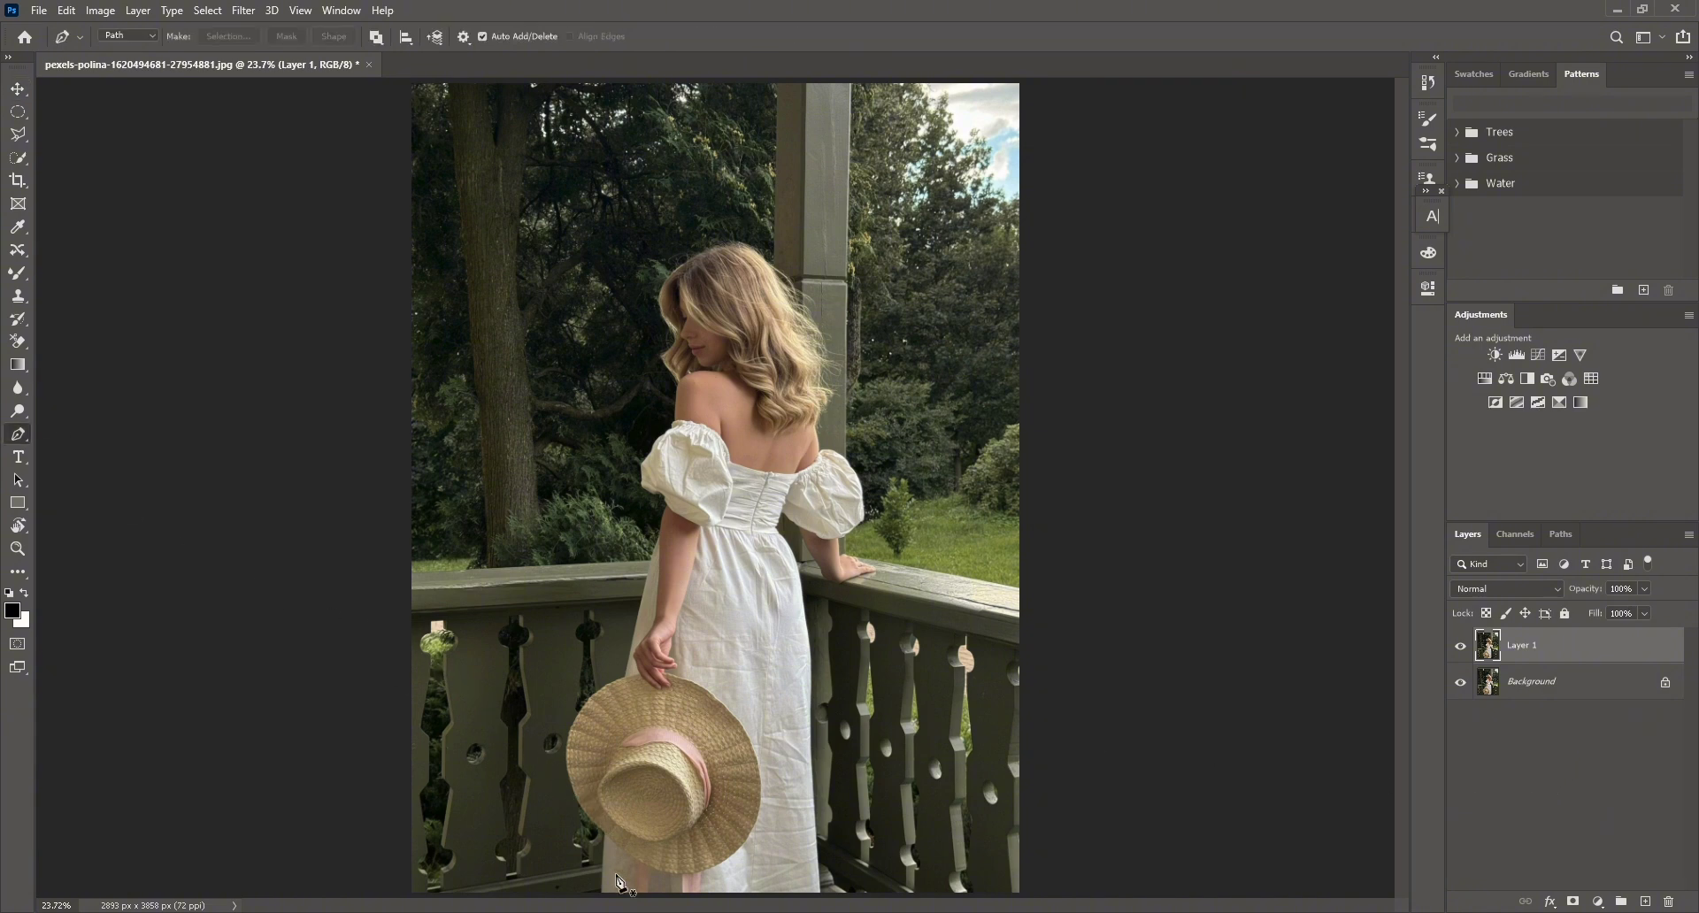
scroll(583, 901, up, 8)
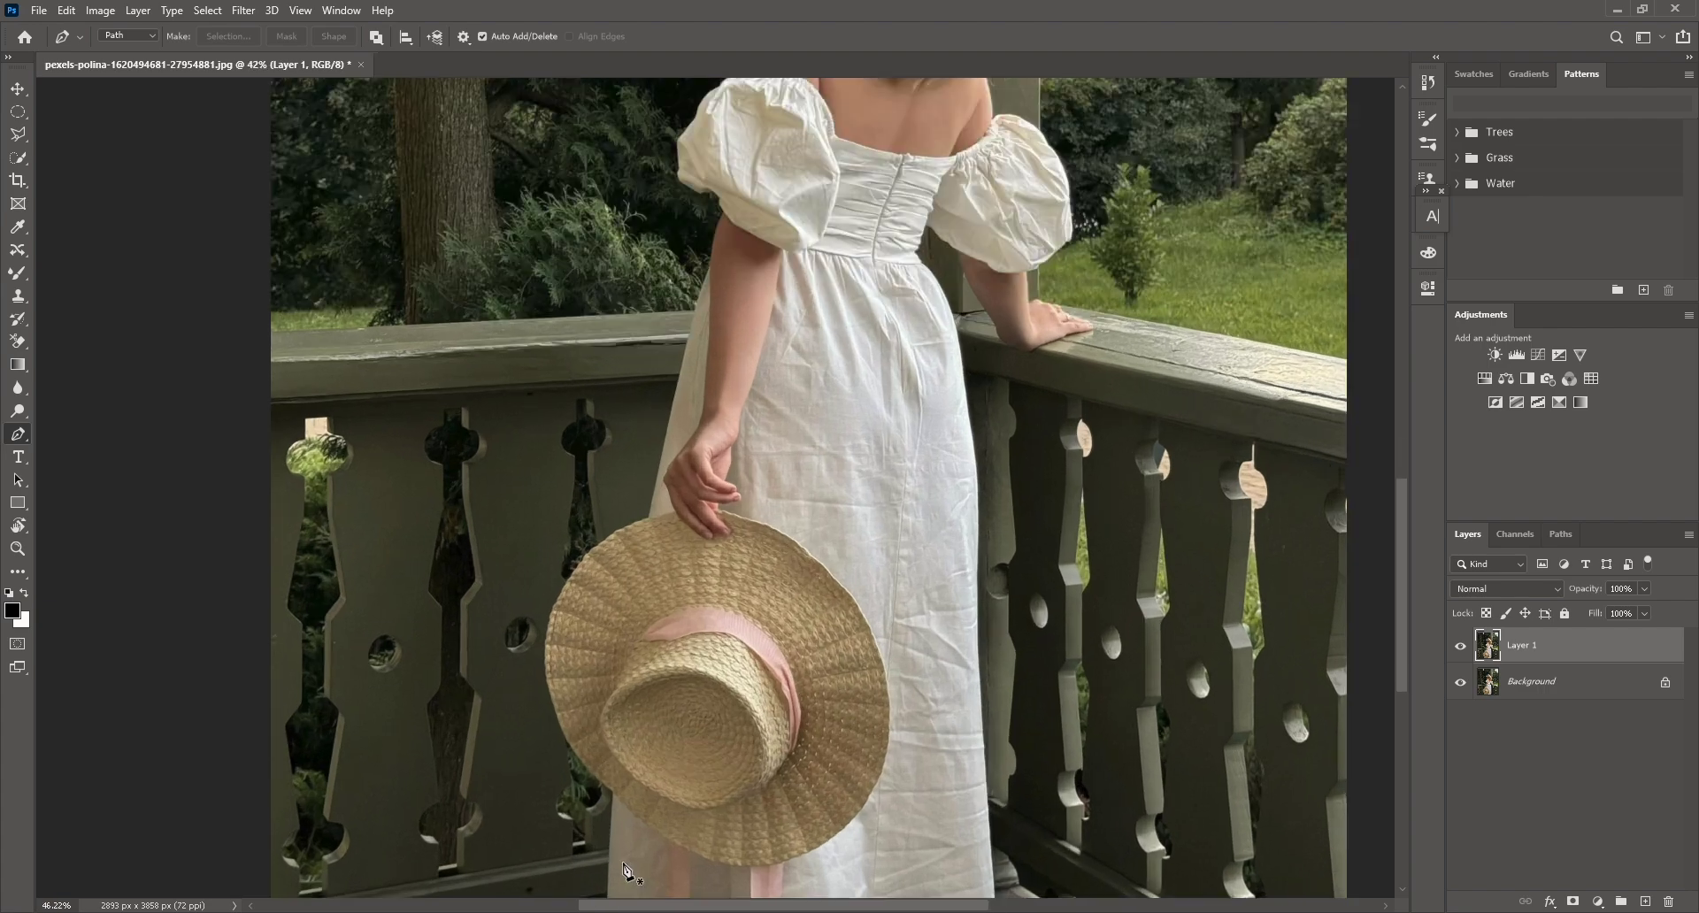
scroll(650, 863, down, 4)
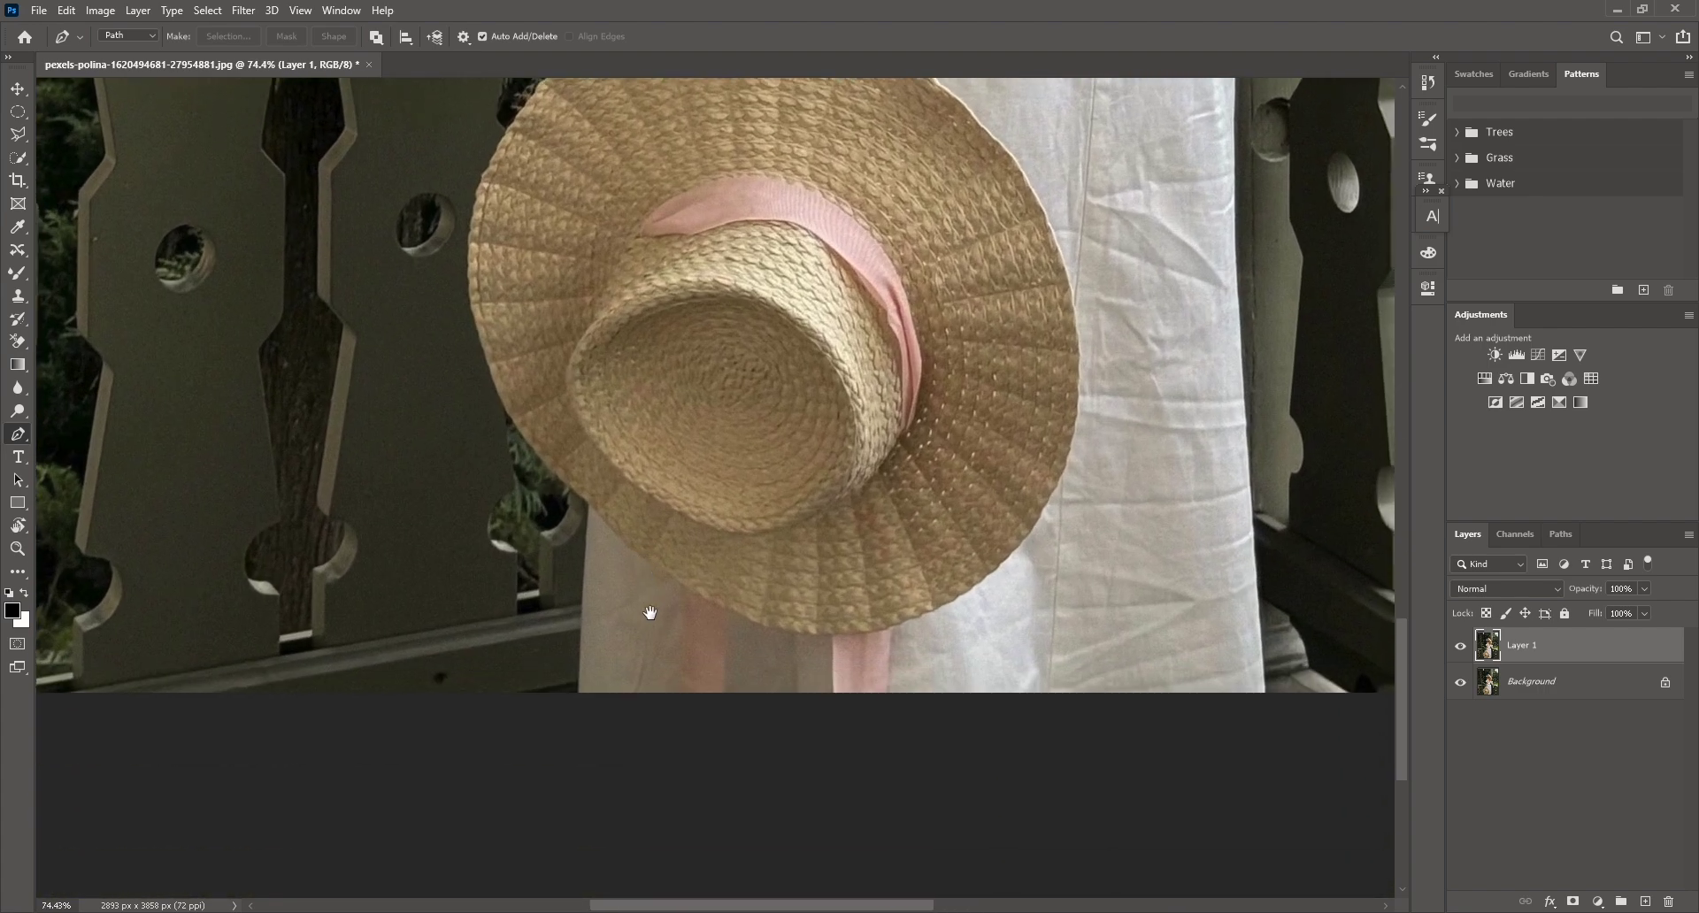
click(578, 682)
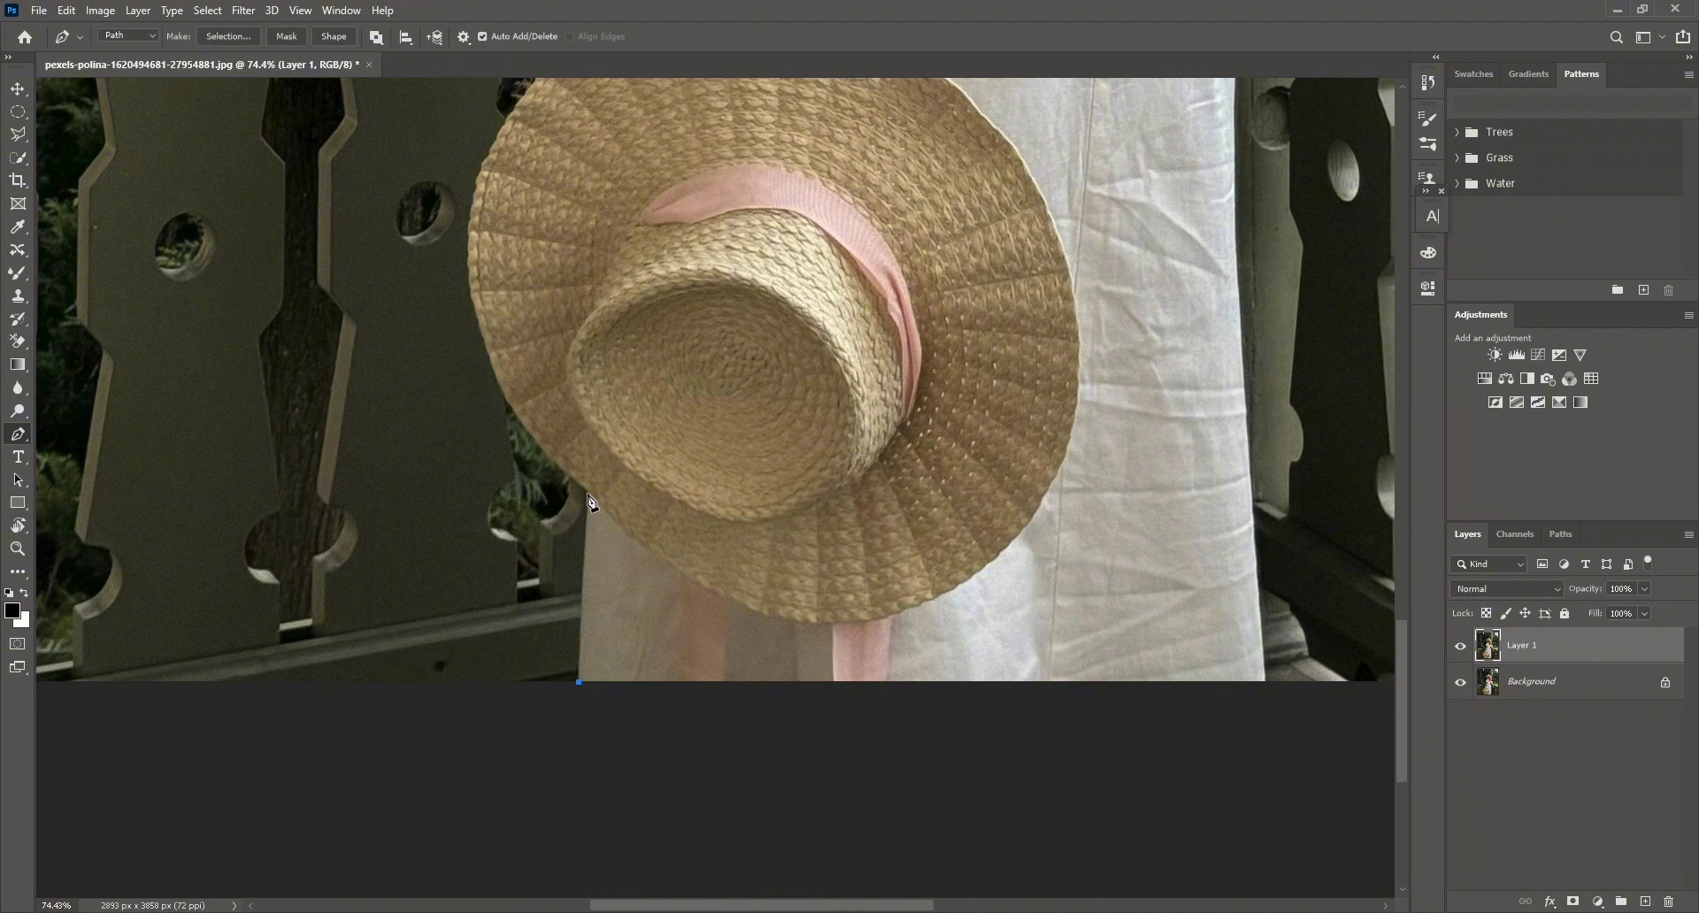
click(588, 492)
scroll(687, 580, up, 1)
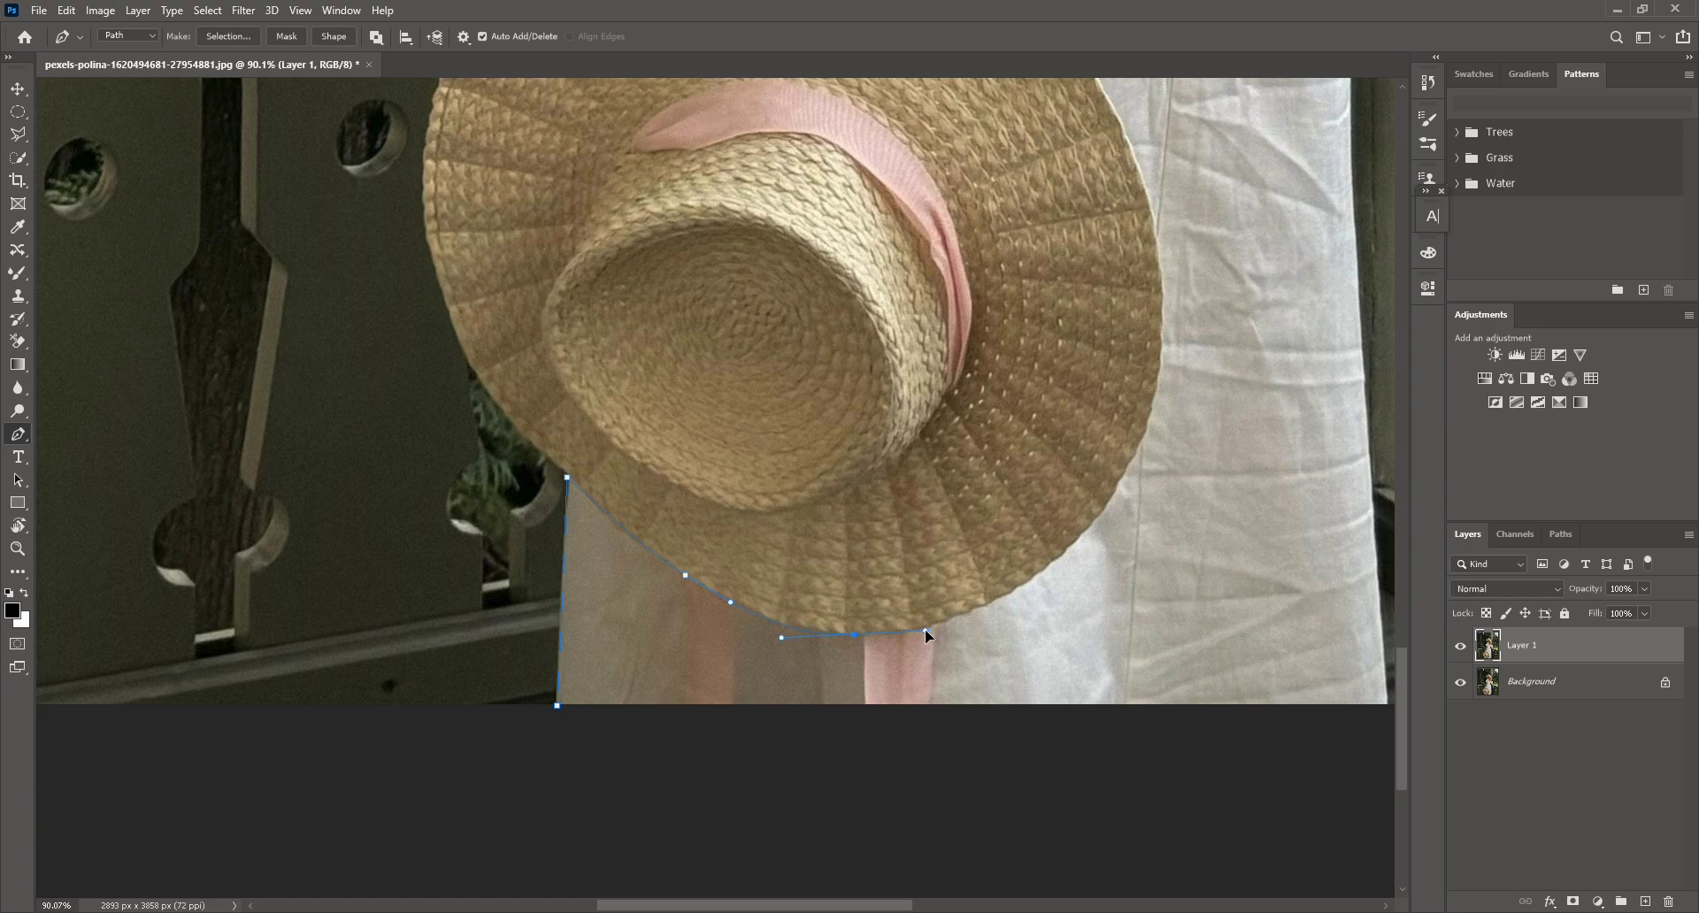
Continue the path around the hat's right brim, up to the hand holding it.
drag(1038, 572, 1078, 535)
drag(1148, 415, 1144, 625)
drag(1120, 452, 1100, 401)
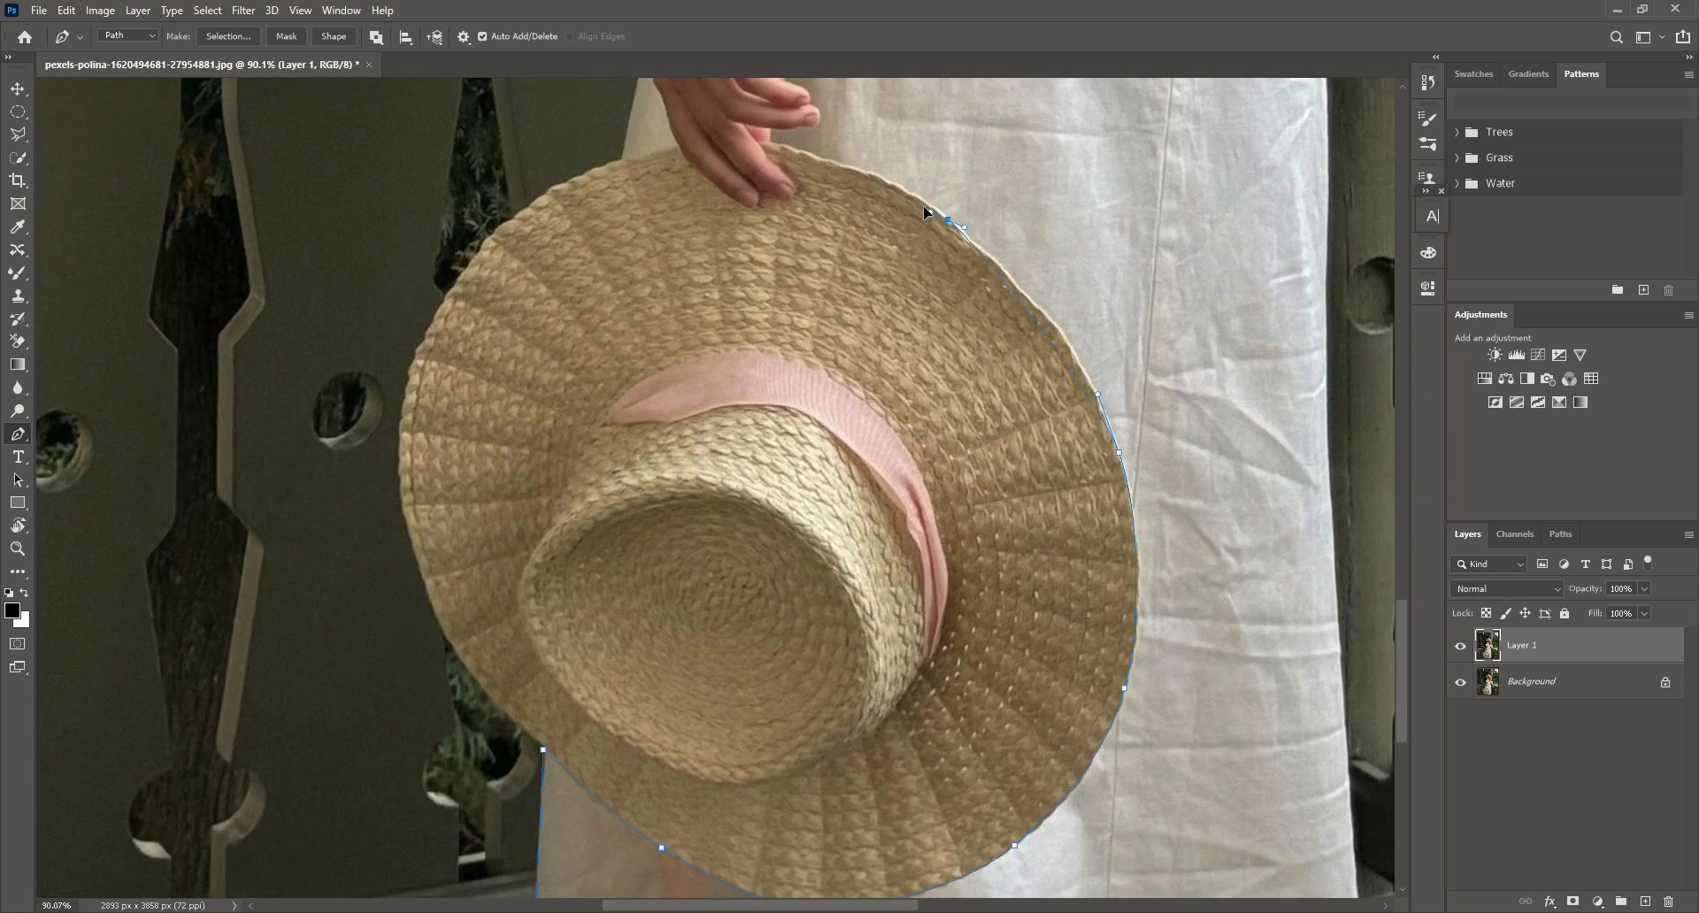
drag(923, 210, 899, 185)
drag(772, 142, 849, 313)
Trace the path around the fingertips of the hand holding the hat, following the edge against the dress.
scroll(777, 257, up, 9)
click(762, 278)
click(789, 164)
click(840, 263)
click(844, 175)
drag(861, 154, 786, 370)
Extend the path from the wrist up the forearm's inner edge to the underside of the left puff sleeve.
drag(807, 273, 726, 697)
click(842, 159)
click(797, 480)
click(854, 257)
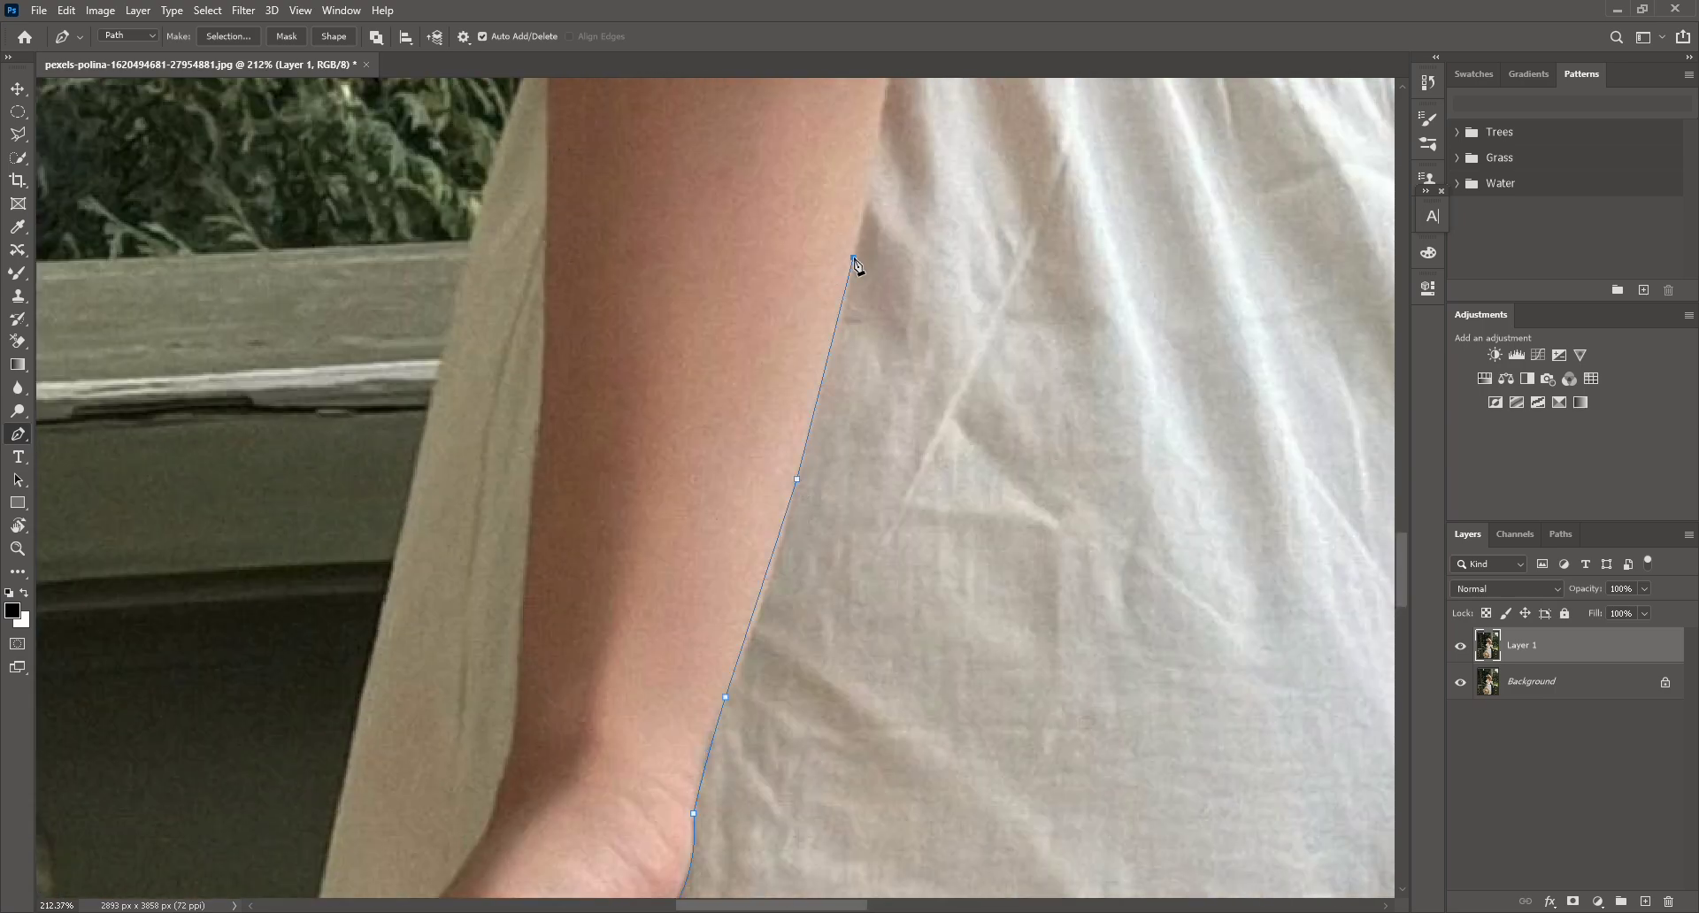
drag(854, 257, 717, 681)
click(754, 469)
drag(780, 363, 776, 353)
Trace the left sleeve's lower hem across the upper arm to the arm's outer side.
click(690, 315)
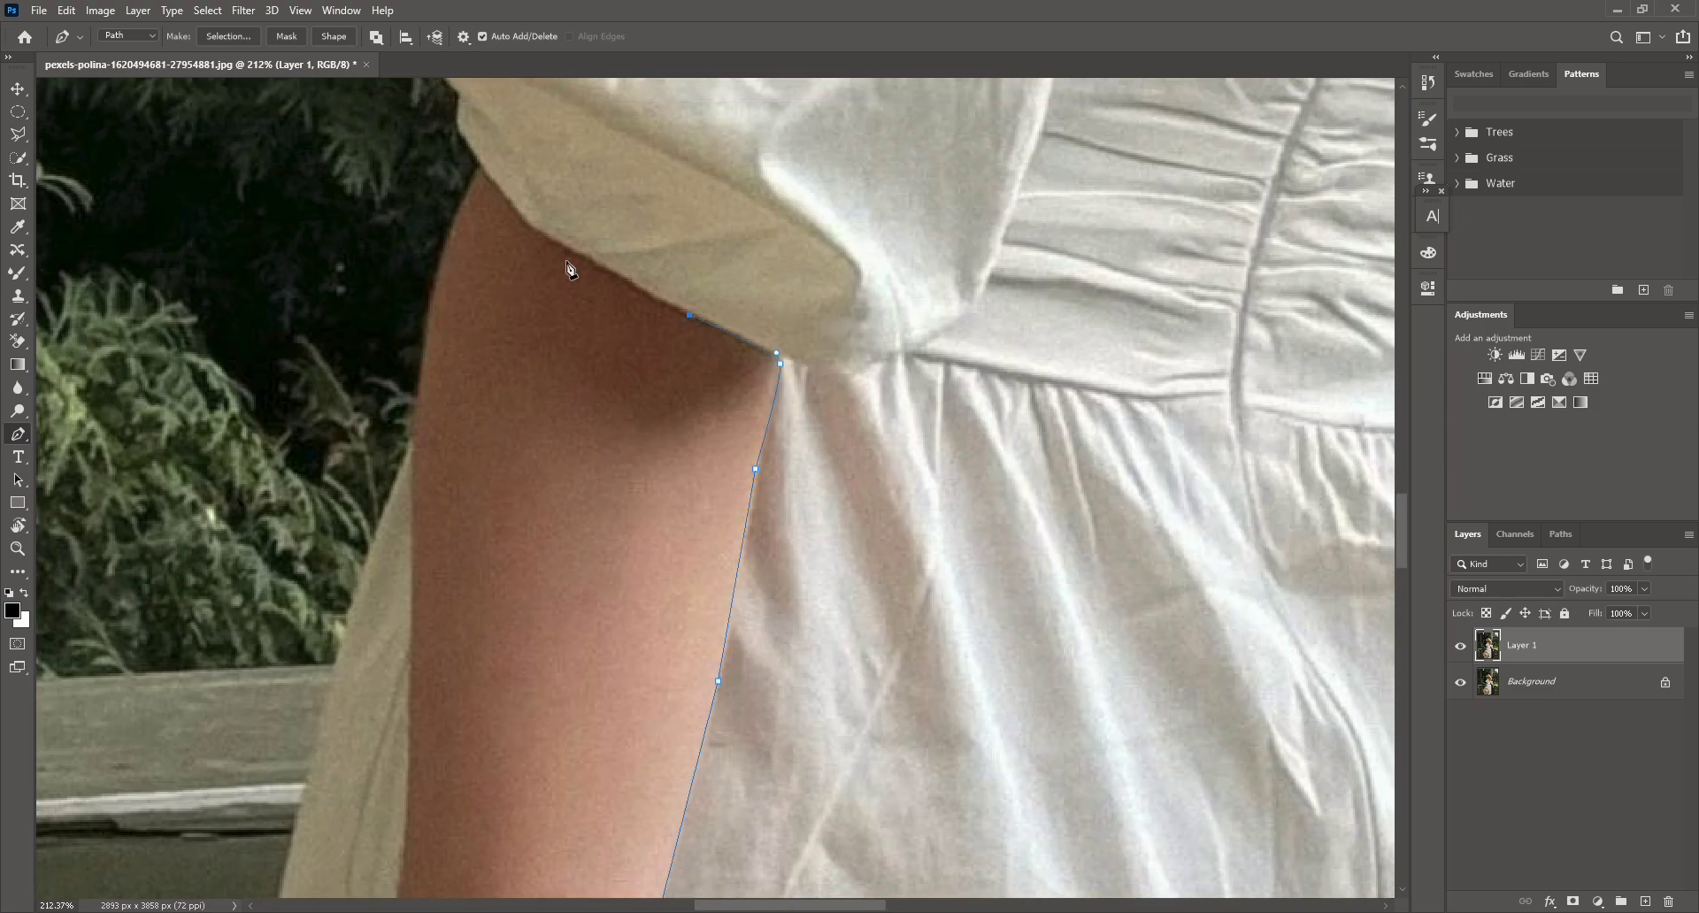
click(566, 245)
drag(506, 192, 554, 398)
click(461, 136)
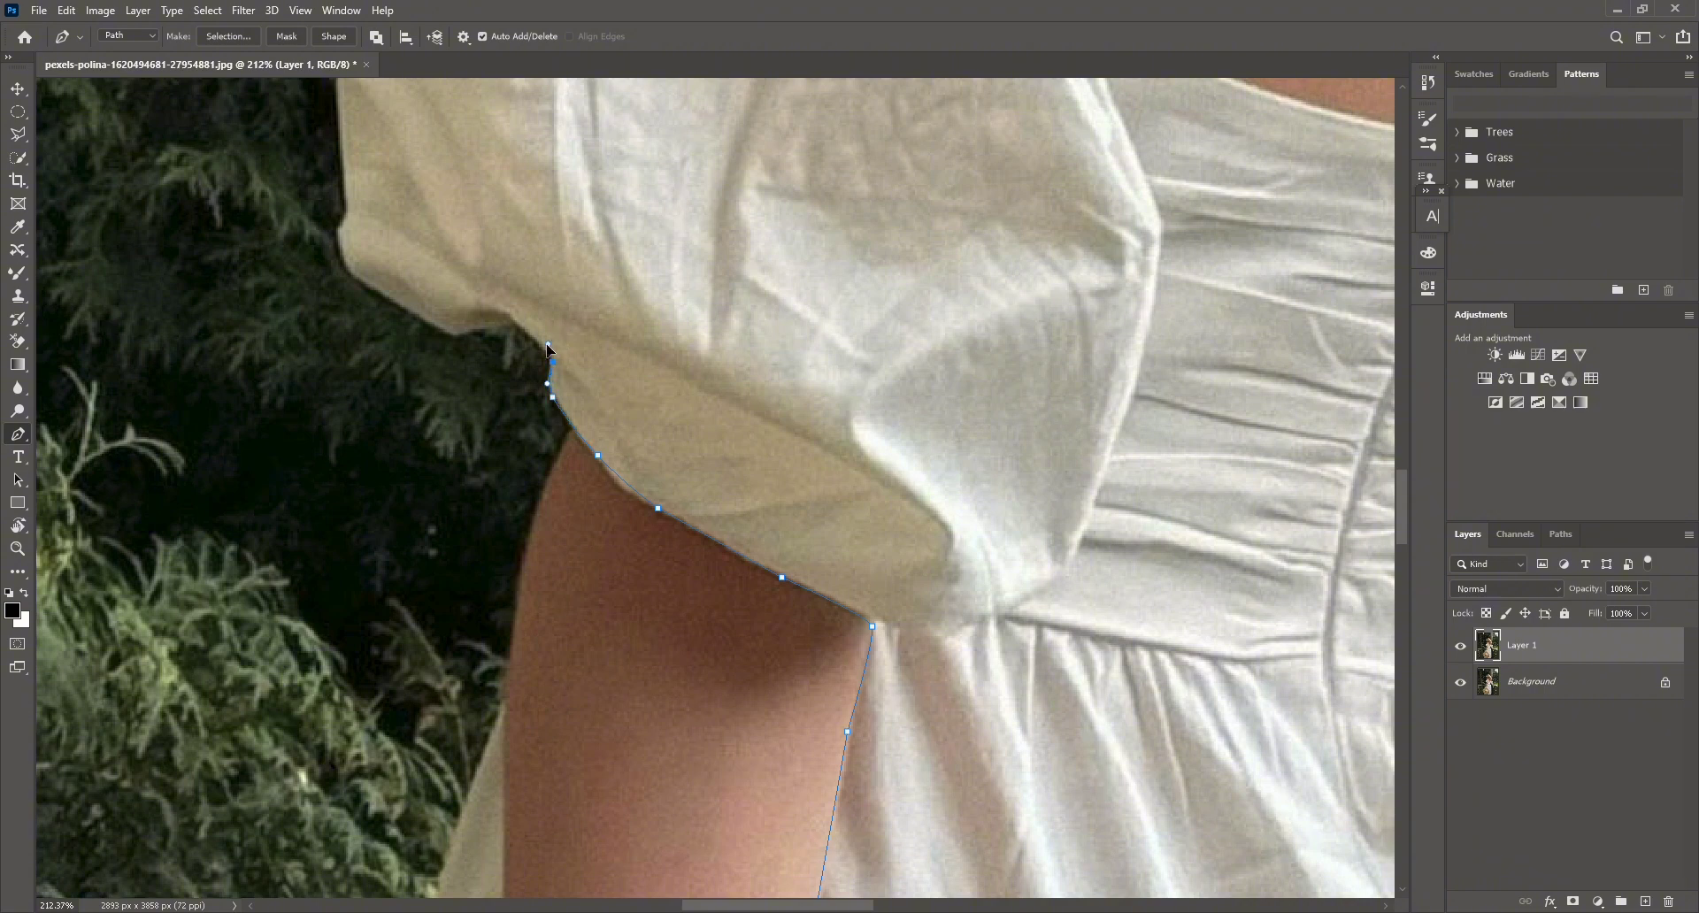
Carry the path around the left sleeve's lower outer fold and up the start of its outer edge.
click(516, 325)
click(485, 330)
click(423, 320)
click(353, 275)
drag(336, 228, 447, 486)
click(347, 202)
drag(417, 369, 436, 335)
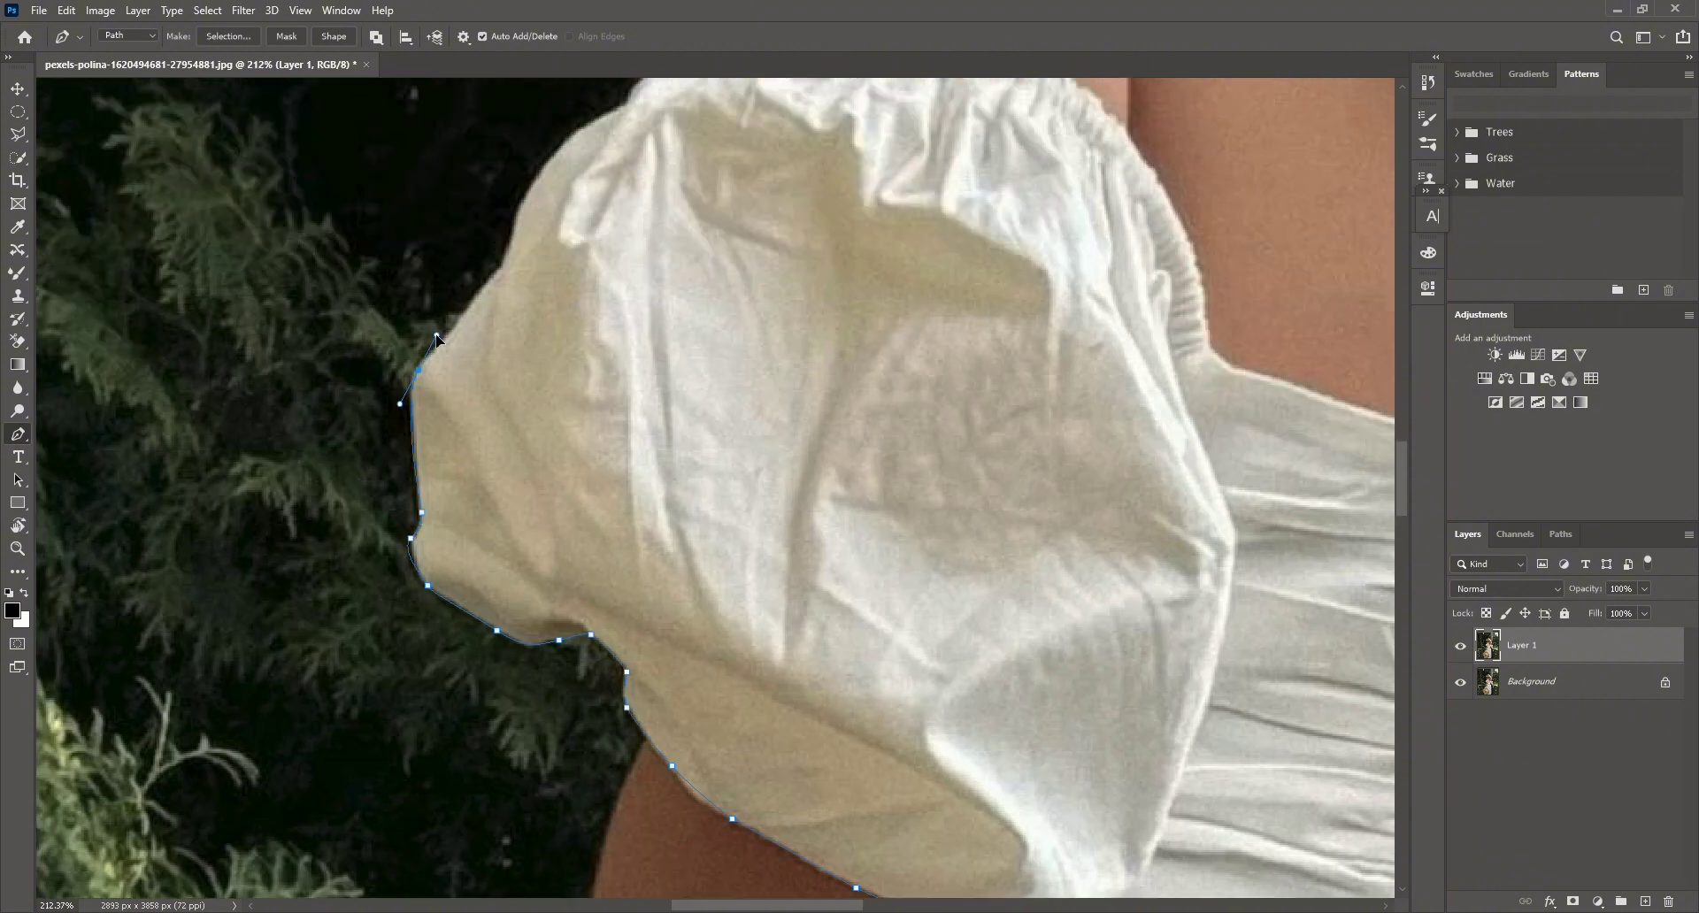
Outline the left sleeve's upper outer curve up to the gathered band, undoing the last misplaced anchor.
click(498, 266)
drag(498, 265, 491, 476)
click(564, 341)
drag(565, 343, 604, 328)
click(620, 312)
mouse_move(673, 267)
mouse_down()
mouse_move(701, 269)
mouse_move(679, 256)
mouse_up()
click(680, 232)
key(ctrl+z)
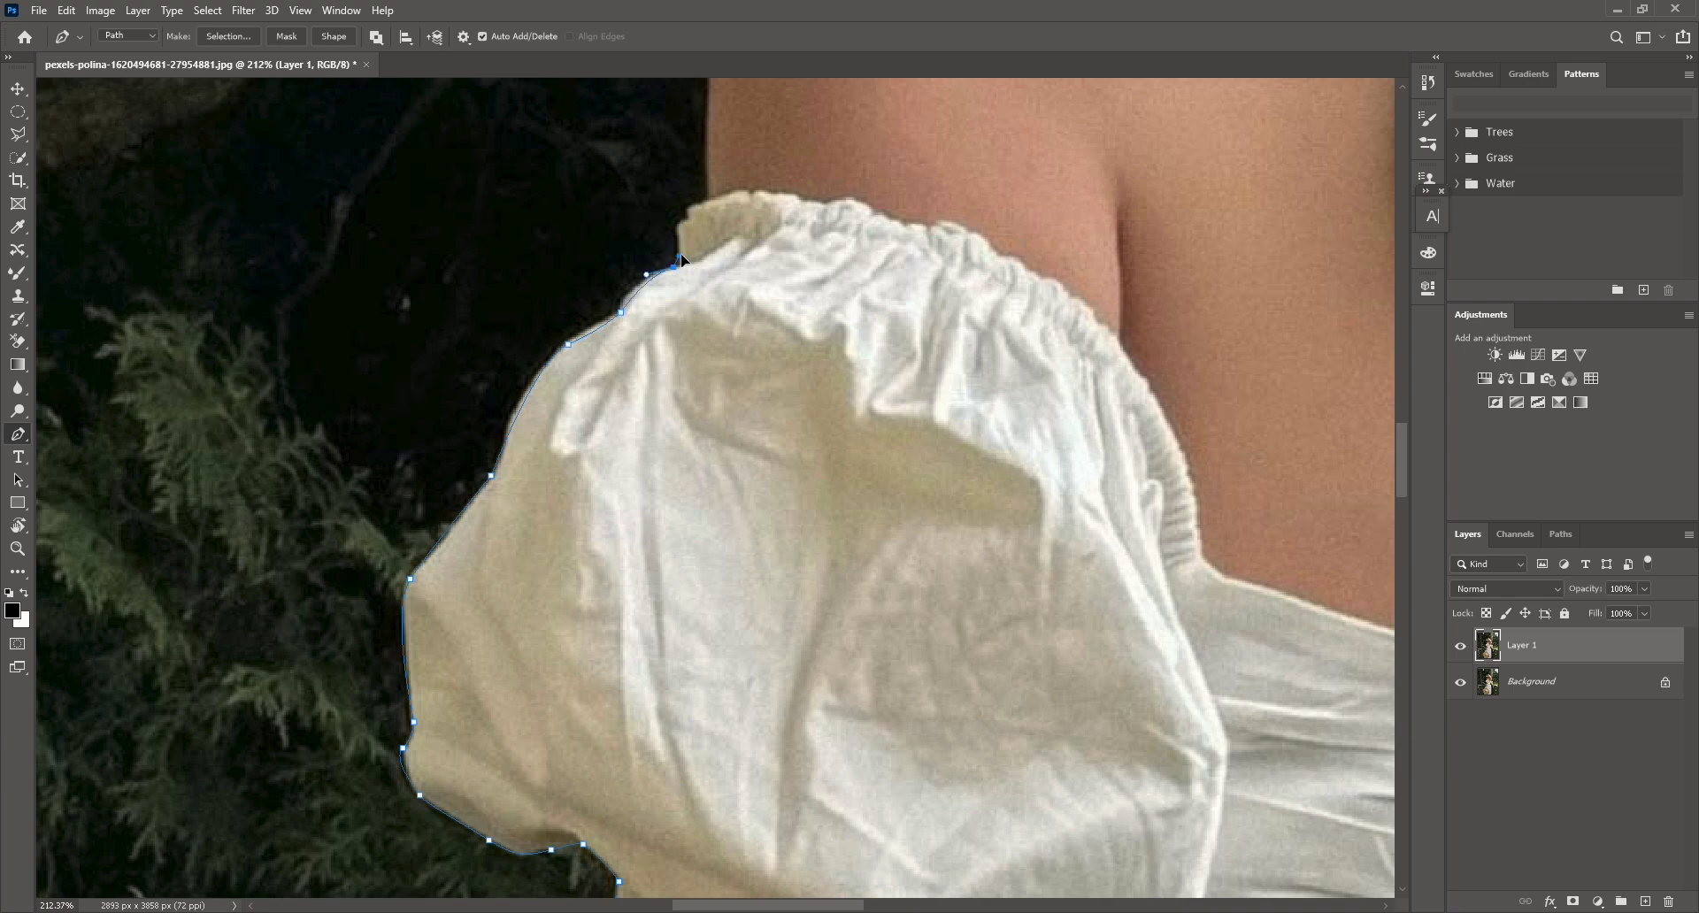
Trace the path along the gathered elastic top of the left sleeve, across the arm.
click(679, 232)
click(691, 208)
click(748, 189)
click(819, 203)
click(872, 214)
click(922, 227)
click(953, 227)
click(966, 234)
Follow the left sleeve's gathered inner edge down the back to where it meets the bodice.
drag(981, 247, 724, 230)
click(806, 274)
click(863, 324)
click(897, 385)
click(934, 472)
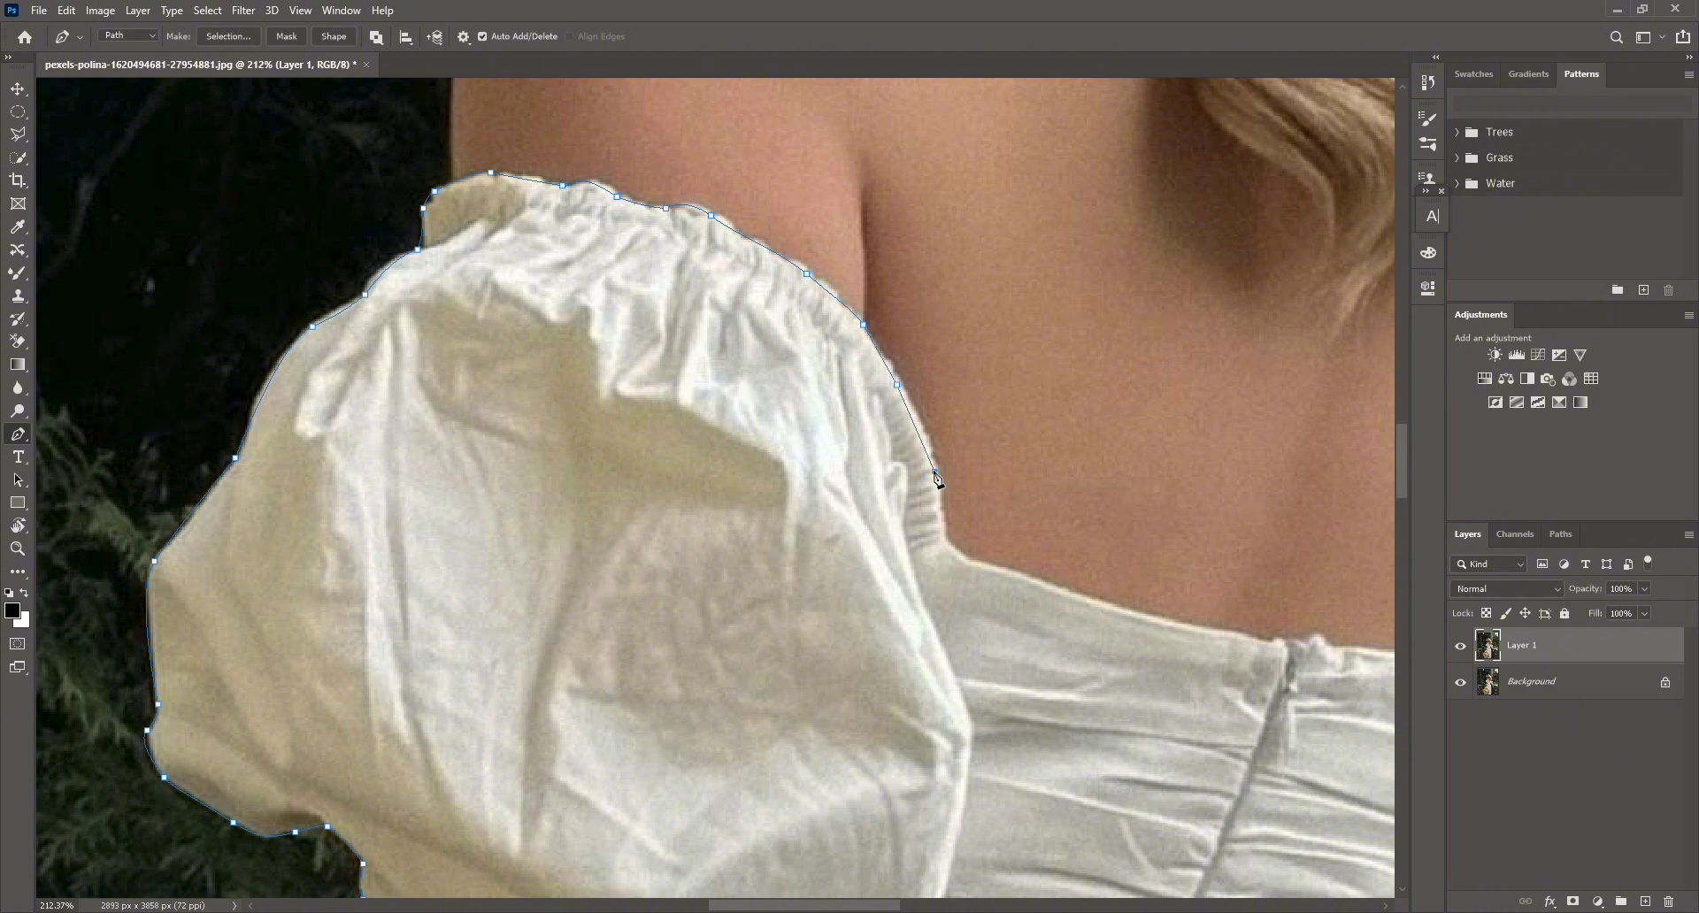
click(943, 529)
click(951, 550)
Trace the bodice's upper edge across the bare back to the start of the right sleeve.
drag(961, 557, 618, 433)
click(831, 497)
drag(924, 519, 947, 519)
drag(946, 520, 680, 522)
drag(780, 533, 839, 537)
click(903, 537)
click(940, 525)
drag(954, 511, 976, 507)
Outline the right sleeve's gathered upper edge beside the arm and over its shoulder curve.
drag(1077, 448, 758, 475)
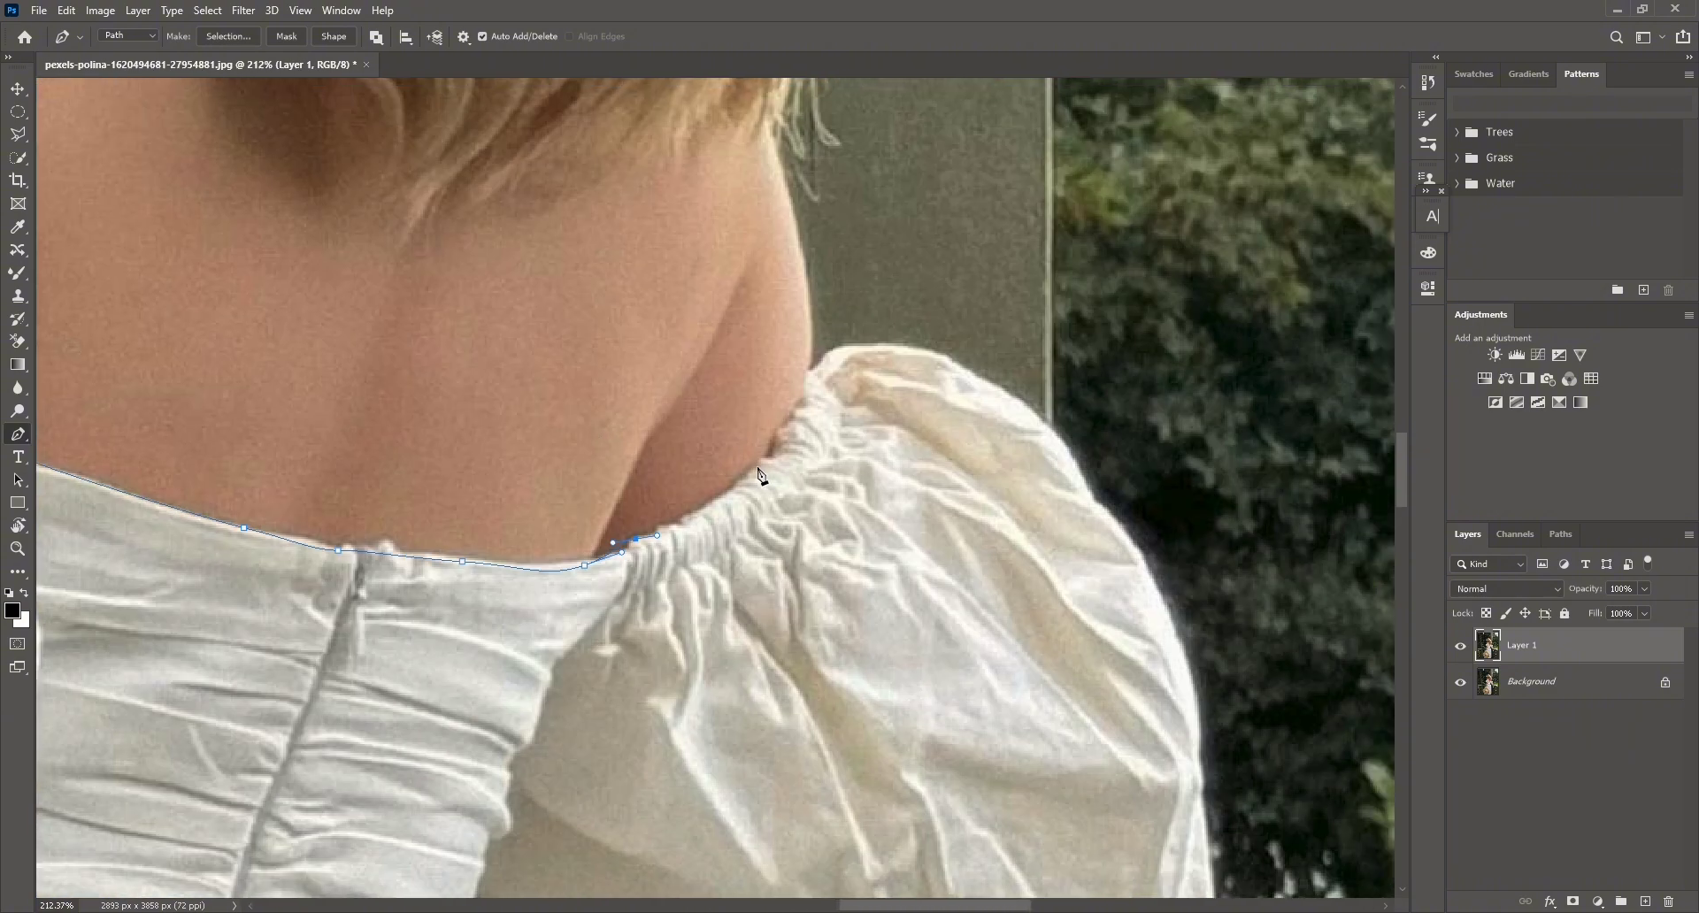
click(810, 371)
drag(810, 371, 597, 328)
drag(682, 299, 731, 317)
drag(822, 371, 891, 471)
Continue the path down the right sleeve's outer edge to its lower outer corner.
drag(935, 529, 796, 397)
drag(816, 490, 816, 529)
click(825, 617)
drag(826, 616, 743, 405)
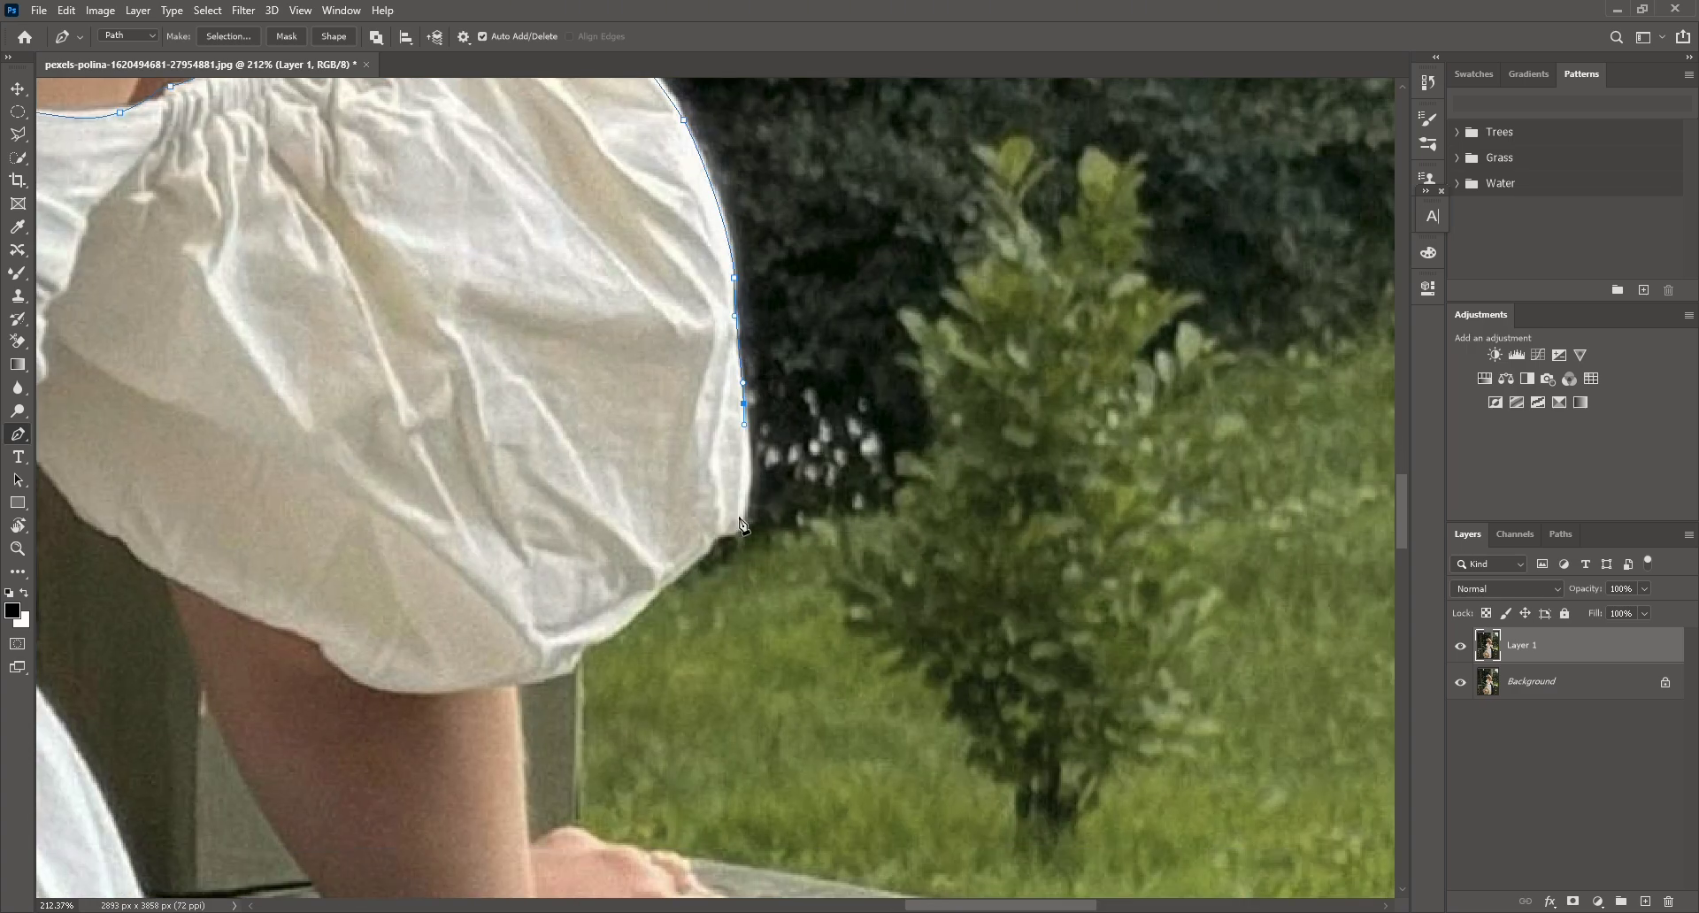
click(744, 522)
Trace the right sleeve's lower hem from the outer corner back across the arm.
click(717, 539)
click(673, 582)
click(619, 630)
drag(584, 650, 548, 681)
drag(516, 690, 798, 635)
drag(646, 628, 615, 599)
click(614, 590)
click(507, 550)
click(459, 524)
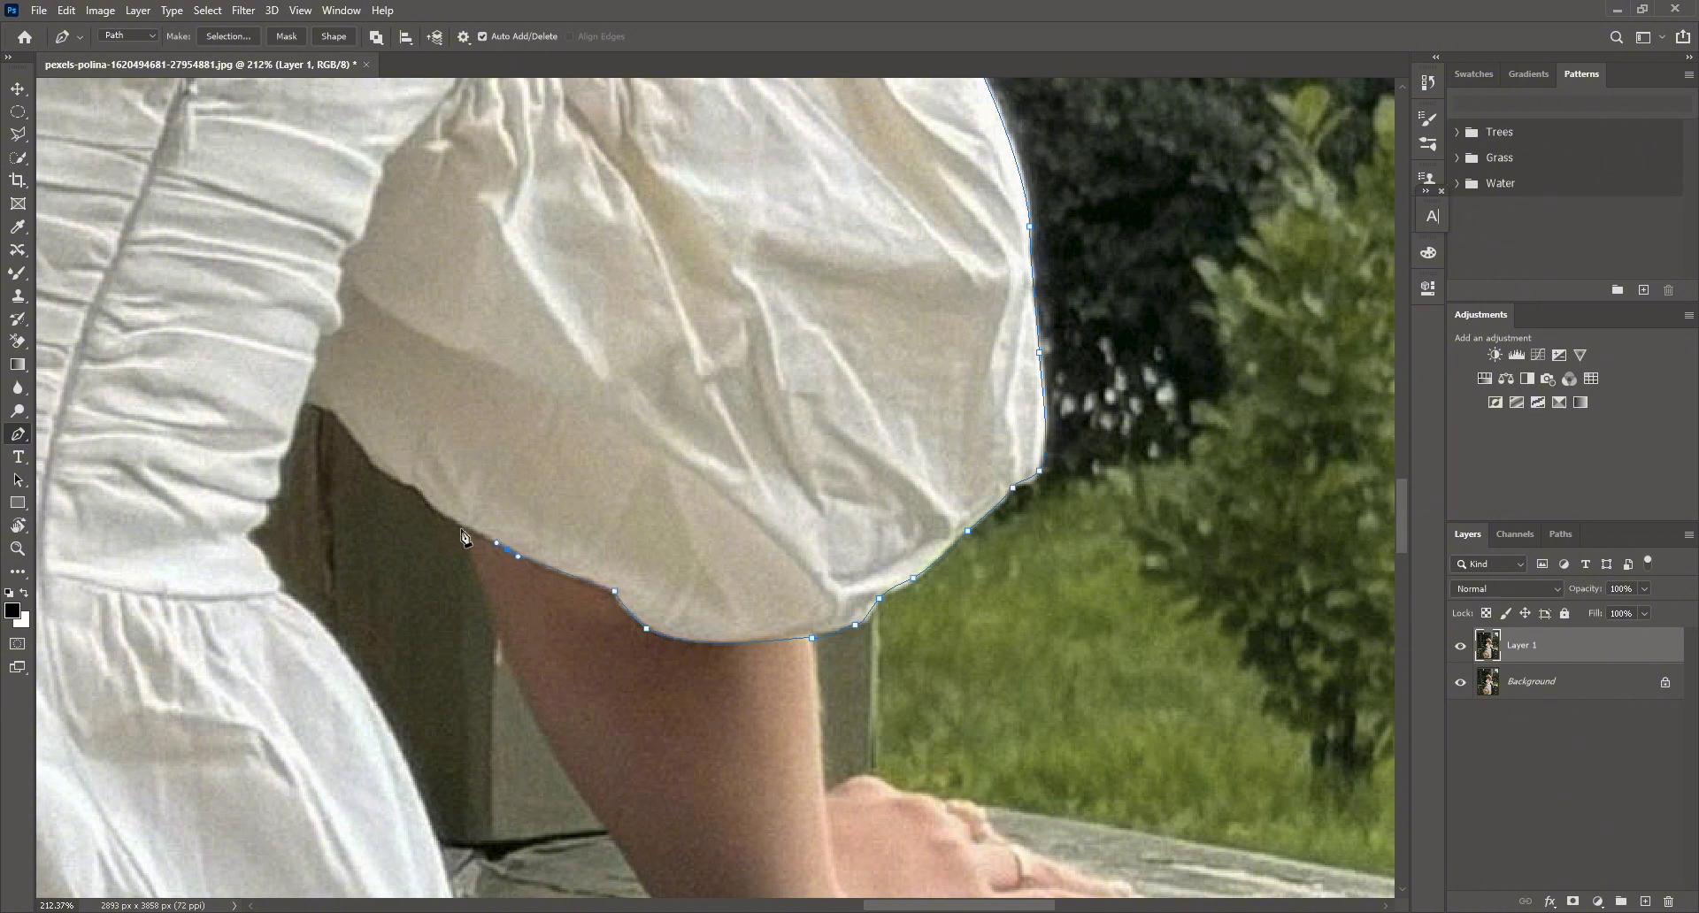
Follow the underside of the right sleeve to where it meets the side of the bodice.
click(416, 487)
click(383, 473)
click(353, 439)
click(328, 405)
click(303, 400)
Trace the right side of the bodice down to the waist and over the skirt's upper curve.
click(279, 459)
click(277, 489)
click(265, 505)
drag(252, 532, 230, 543)
scroll(297, 637, down, 3)
click(389, 566)
click(409, 638)
Continue the path down the skirt's right edge past the railing.
scroll(409, 638, down, 5)
click(424, 497)
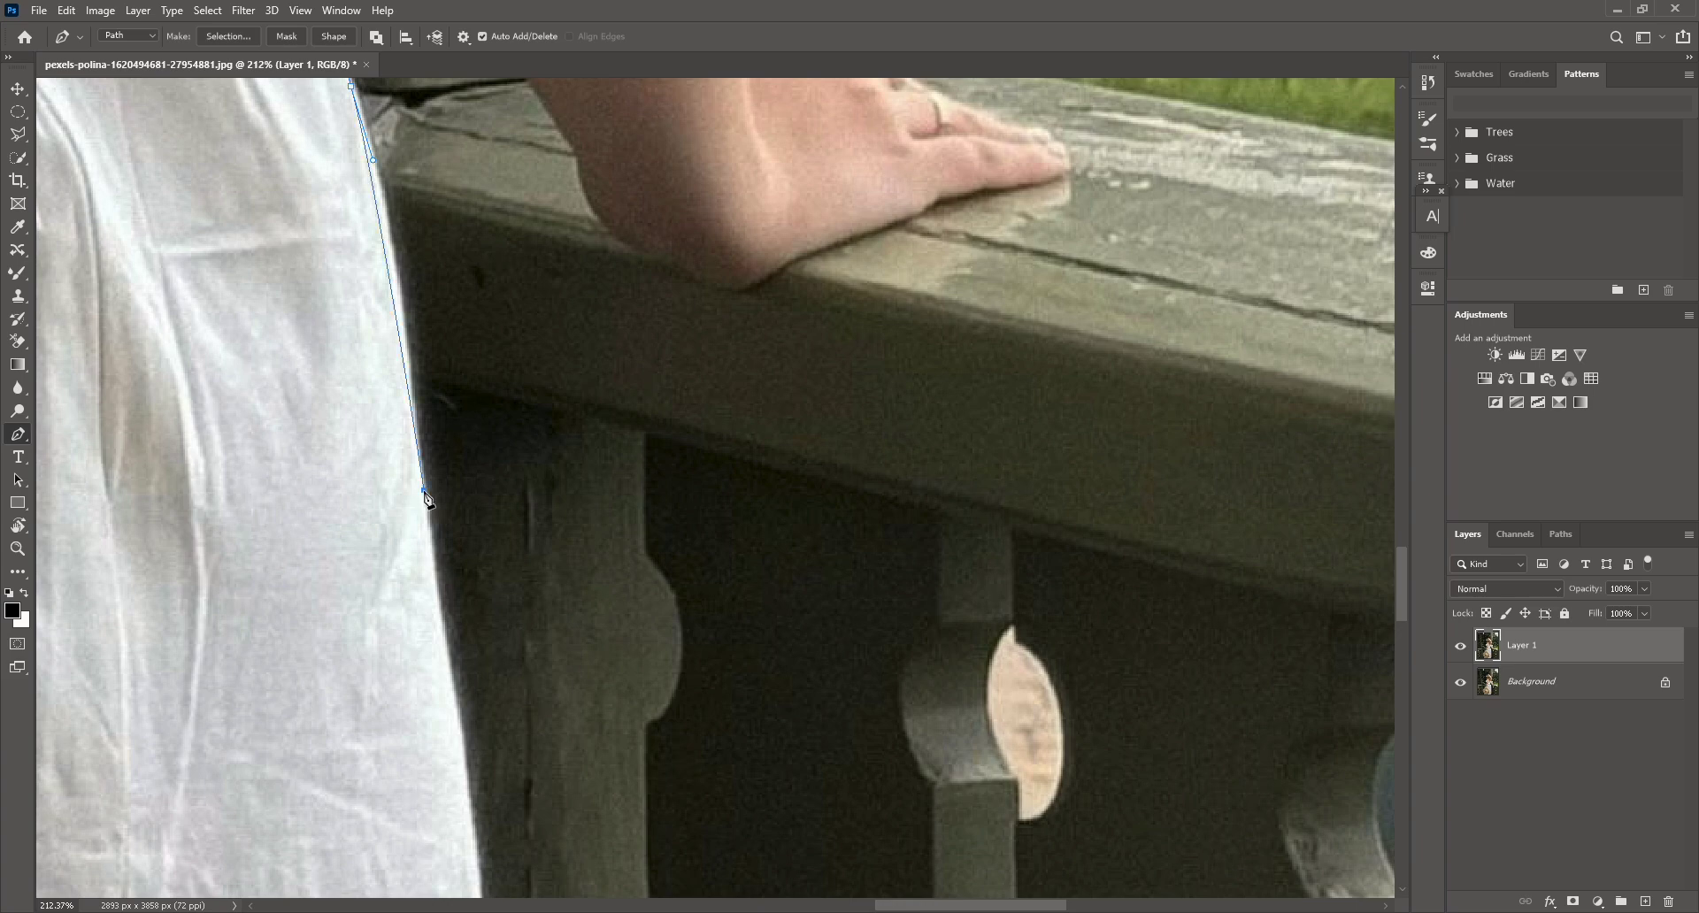
scroll(416, 491, down, 5)
click(393, 434)
click(396, 462)
click(403, 585)
Trace the rest of the skirt's right edge and close the path along the image's bottom edge.
scroll(321, 609, down, 10)
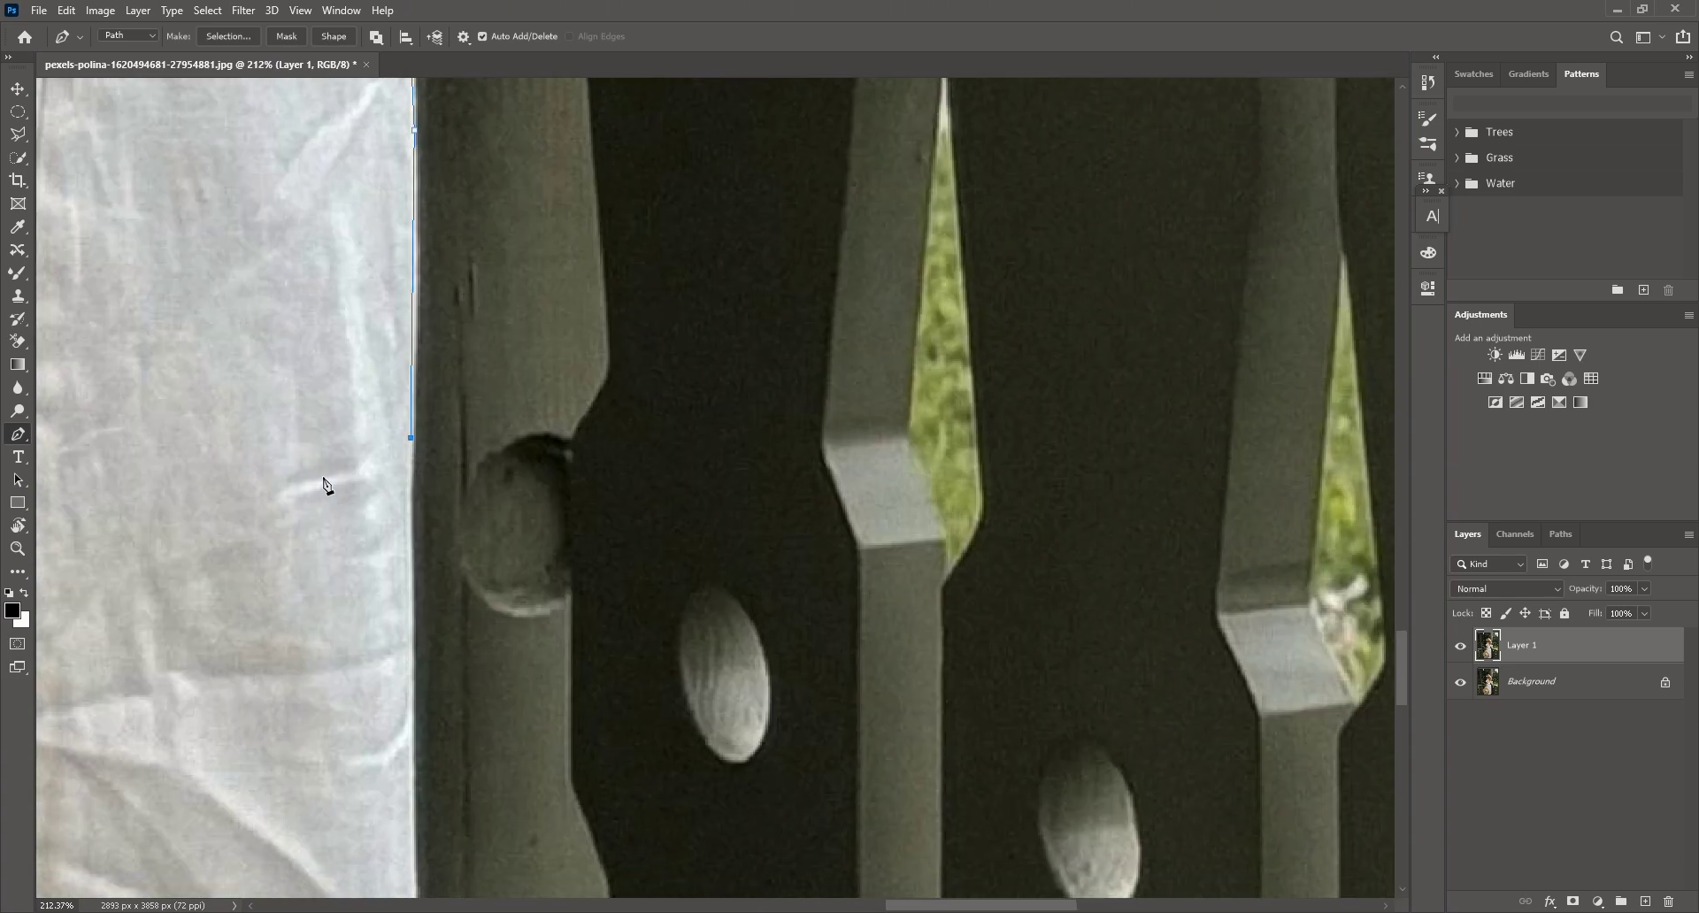
click(333, 343)
scroll(336, 359, down, 10)
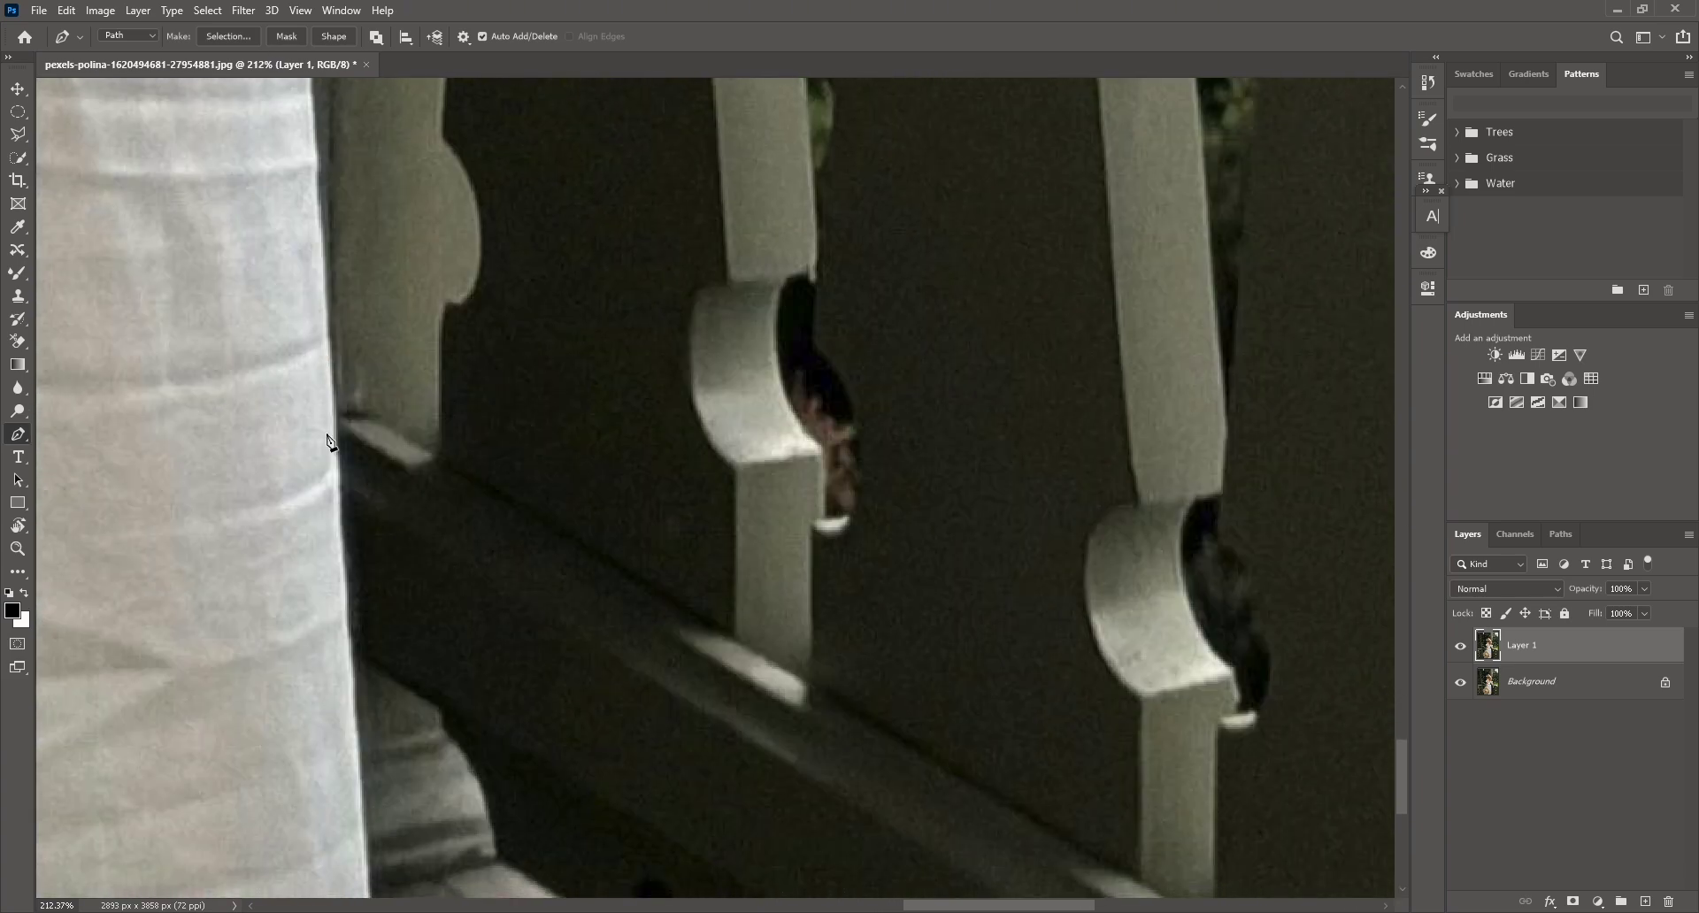
click(318, 419)
click(328, 515)
scroll(519, 470, down, 5)
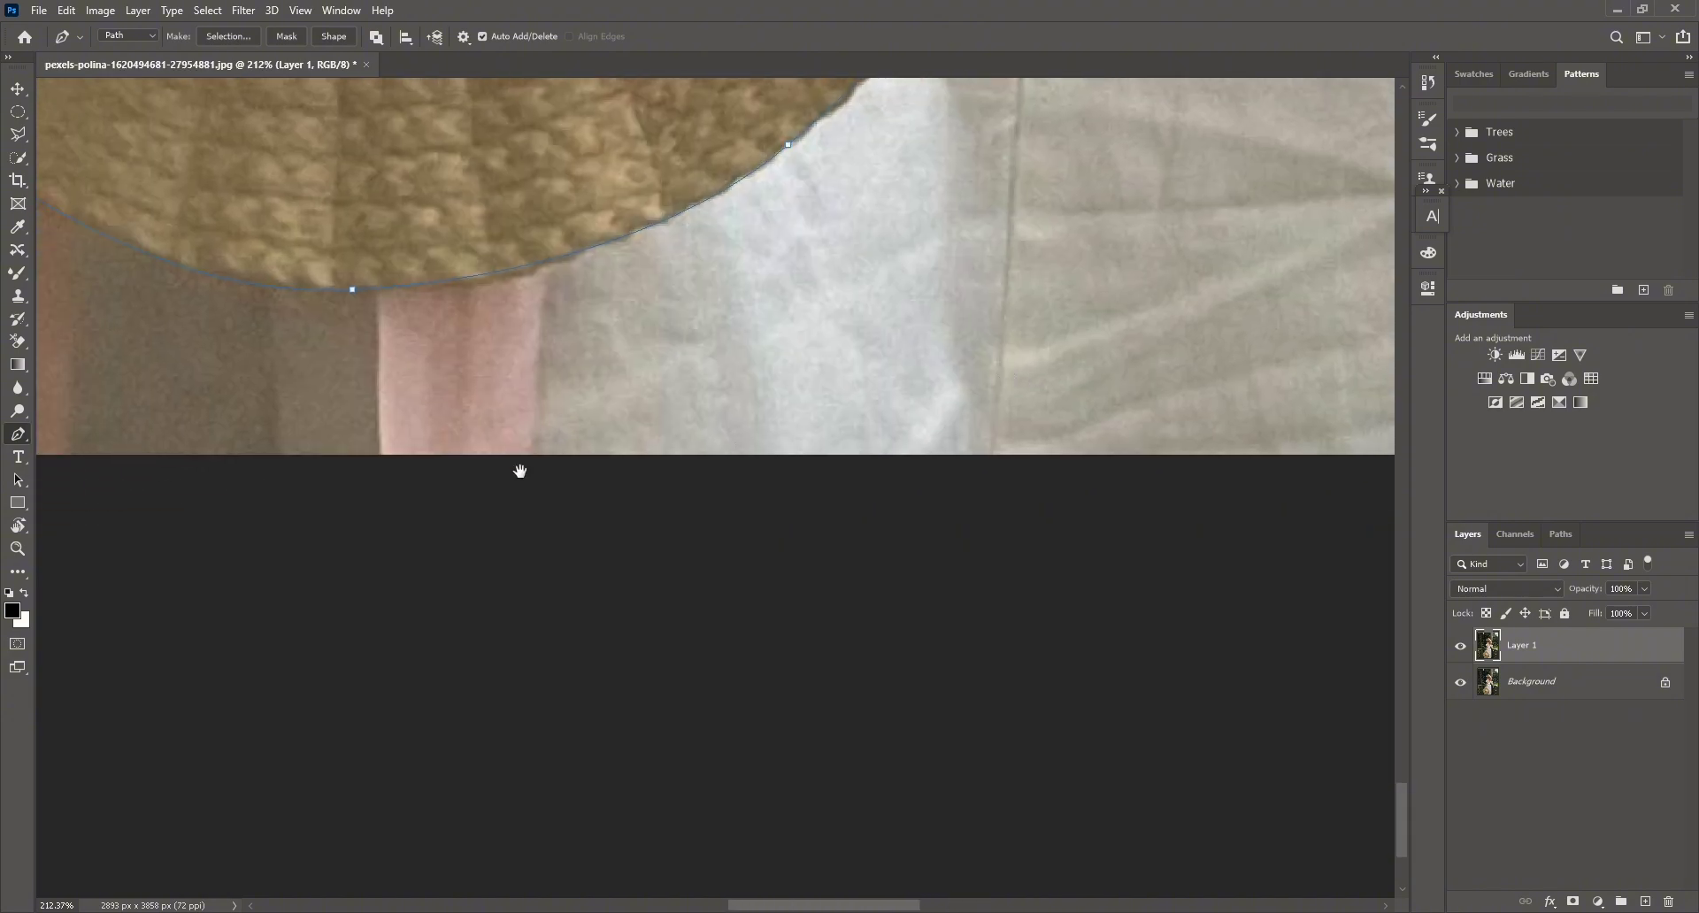
click(341, 835)
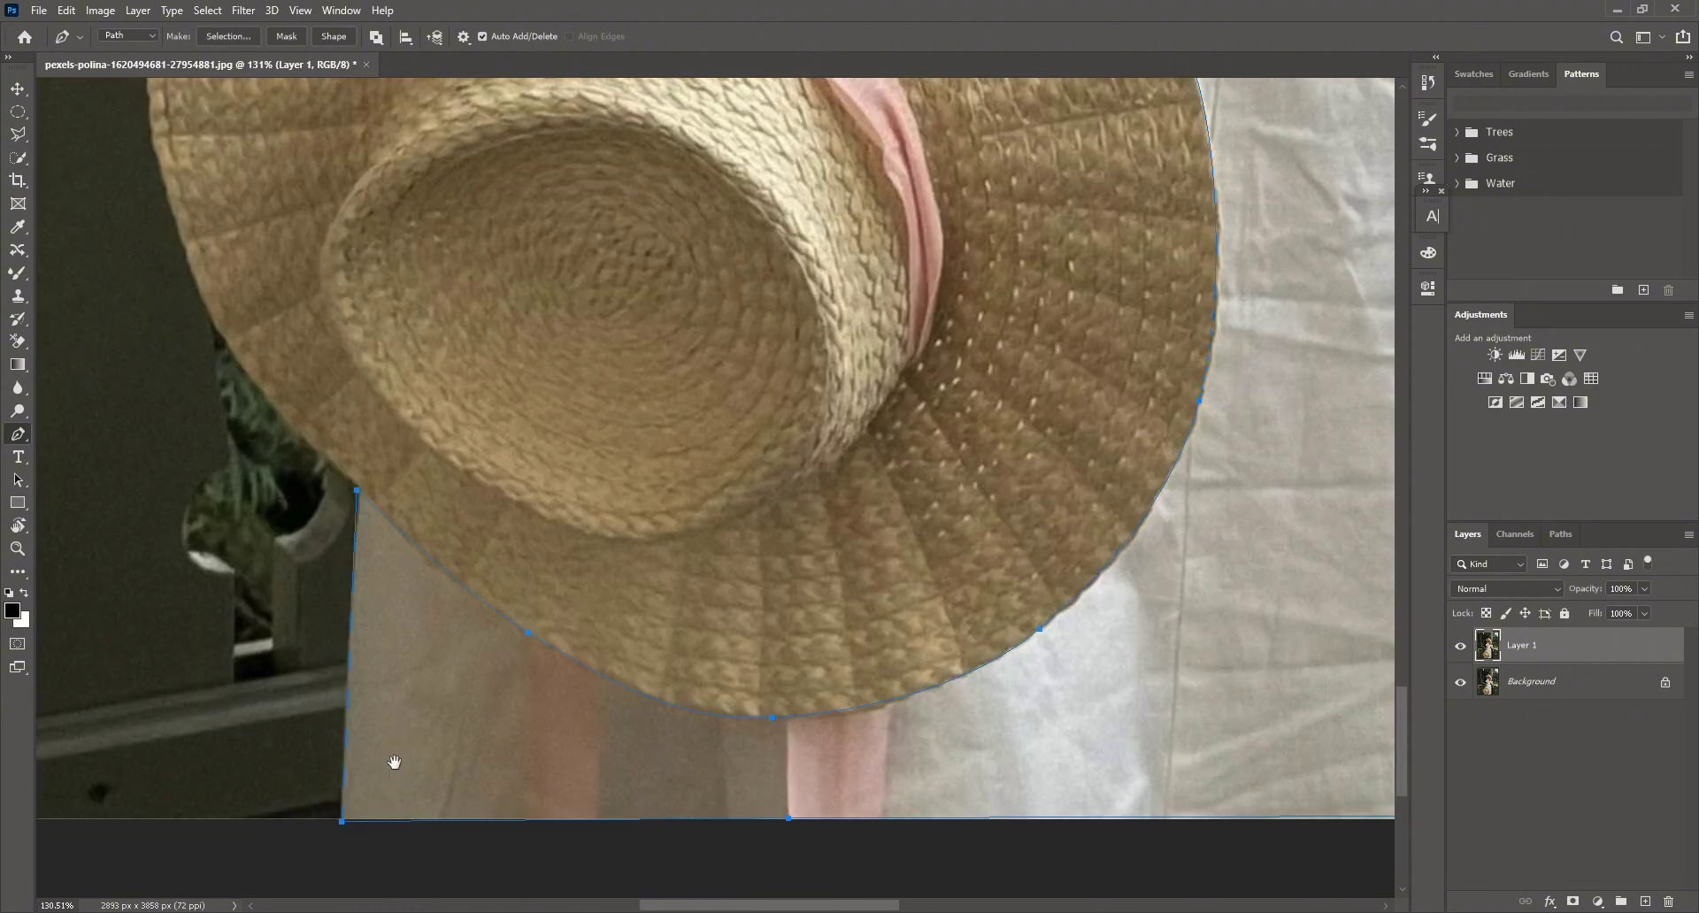
Start a second subpath where the dress's left edge meets the hat's upper brim, tracing up the dress.
scroll(594, 277, up, 10)
scroll(531, 275, up, 5)
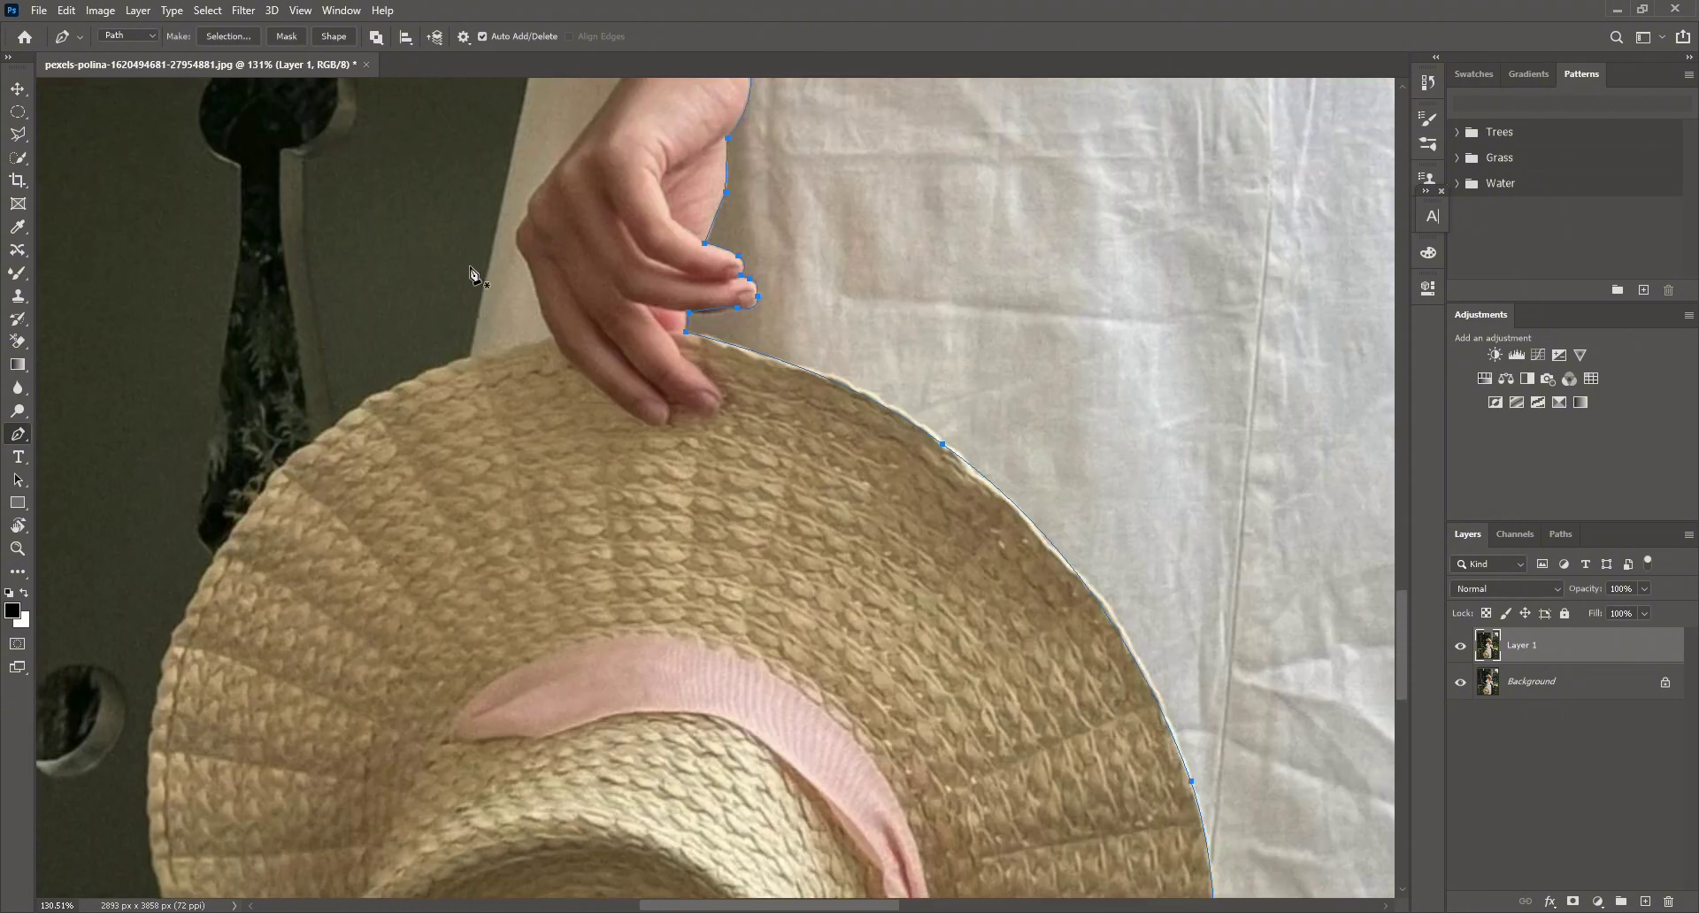
scroll(473, 434, up, 4)
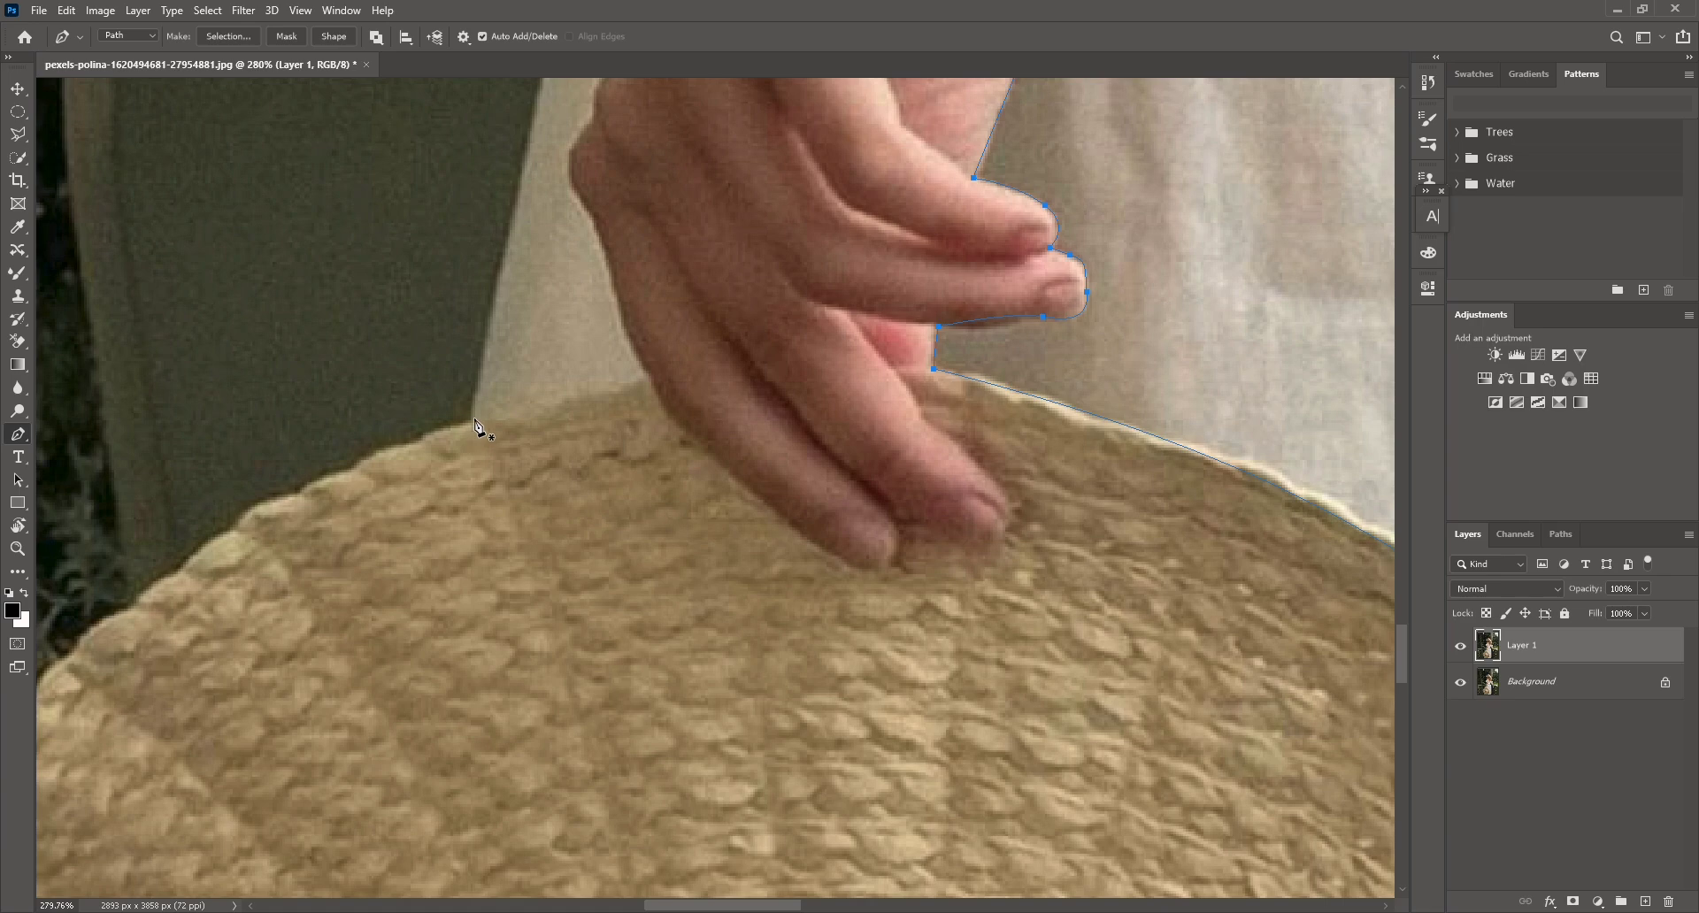
click(473, 420)
click(519, 214)
scroll(520, 217, up, 5)
scroll(513, 444, up, 5)
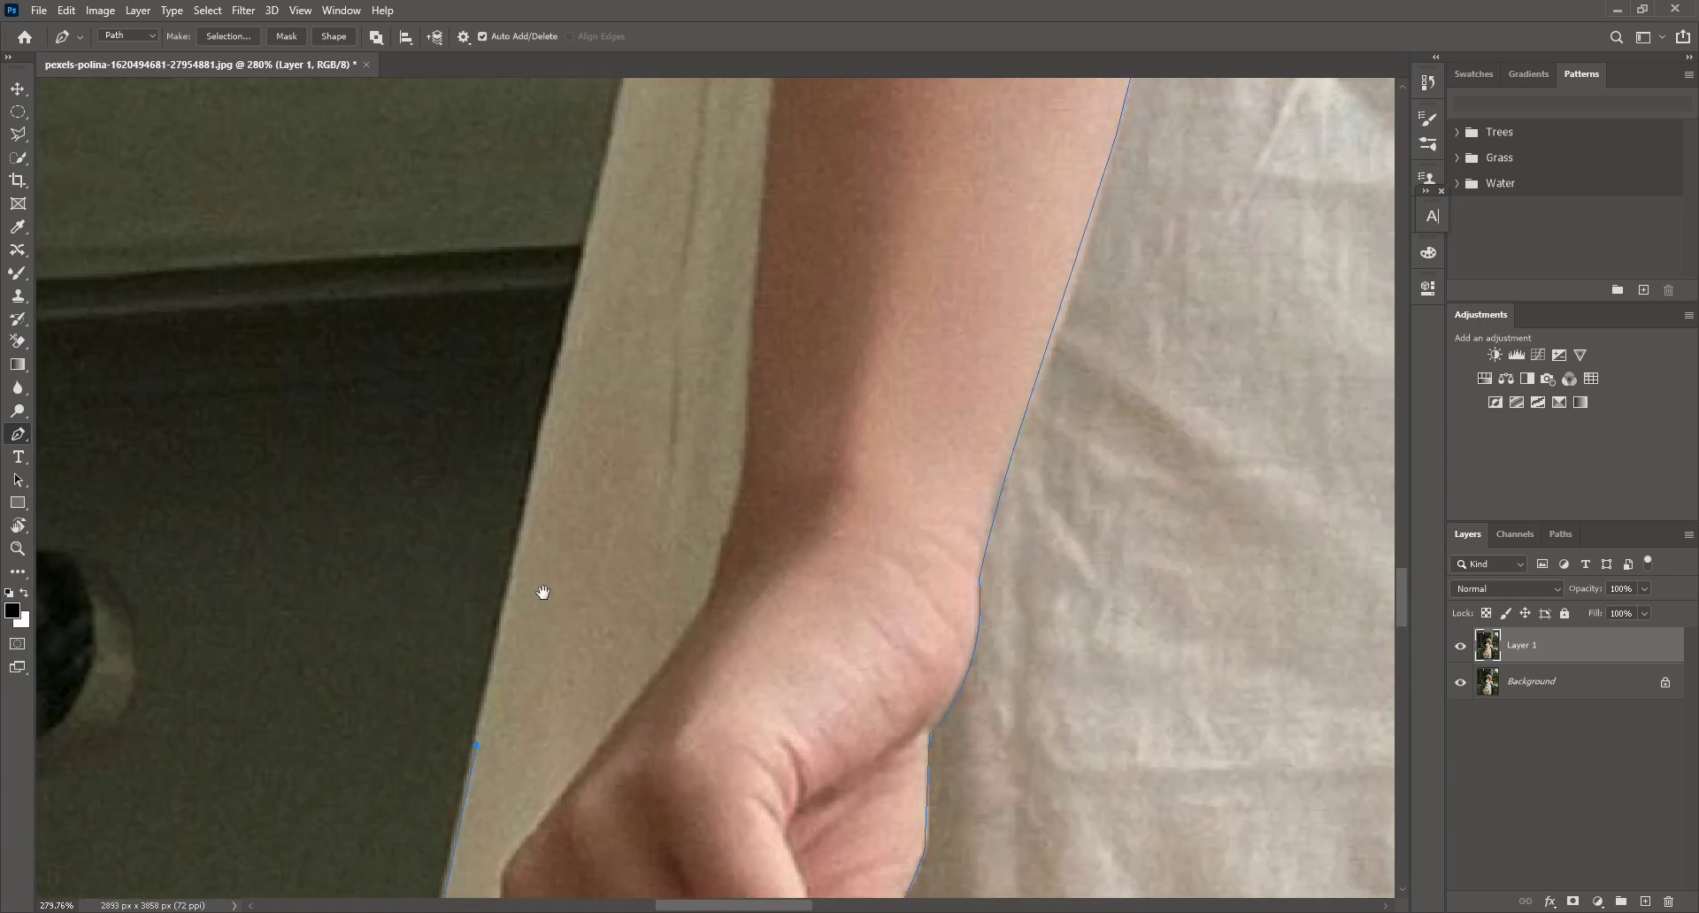
click(535, 493)
Extend the second subpath up the dress's left edge past the railing to where it meets the arm.
scroll(534, 580, up, 3)
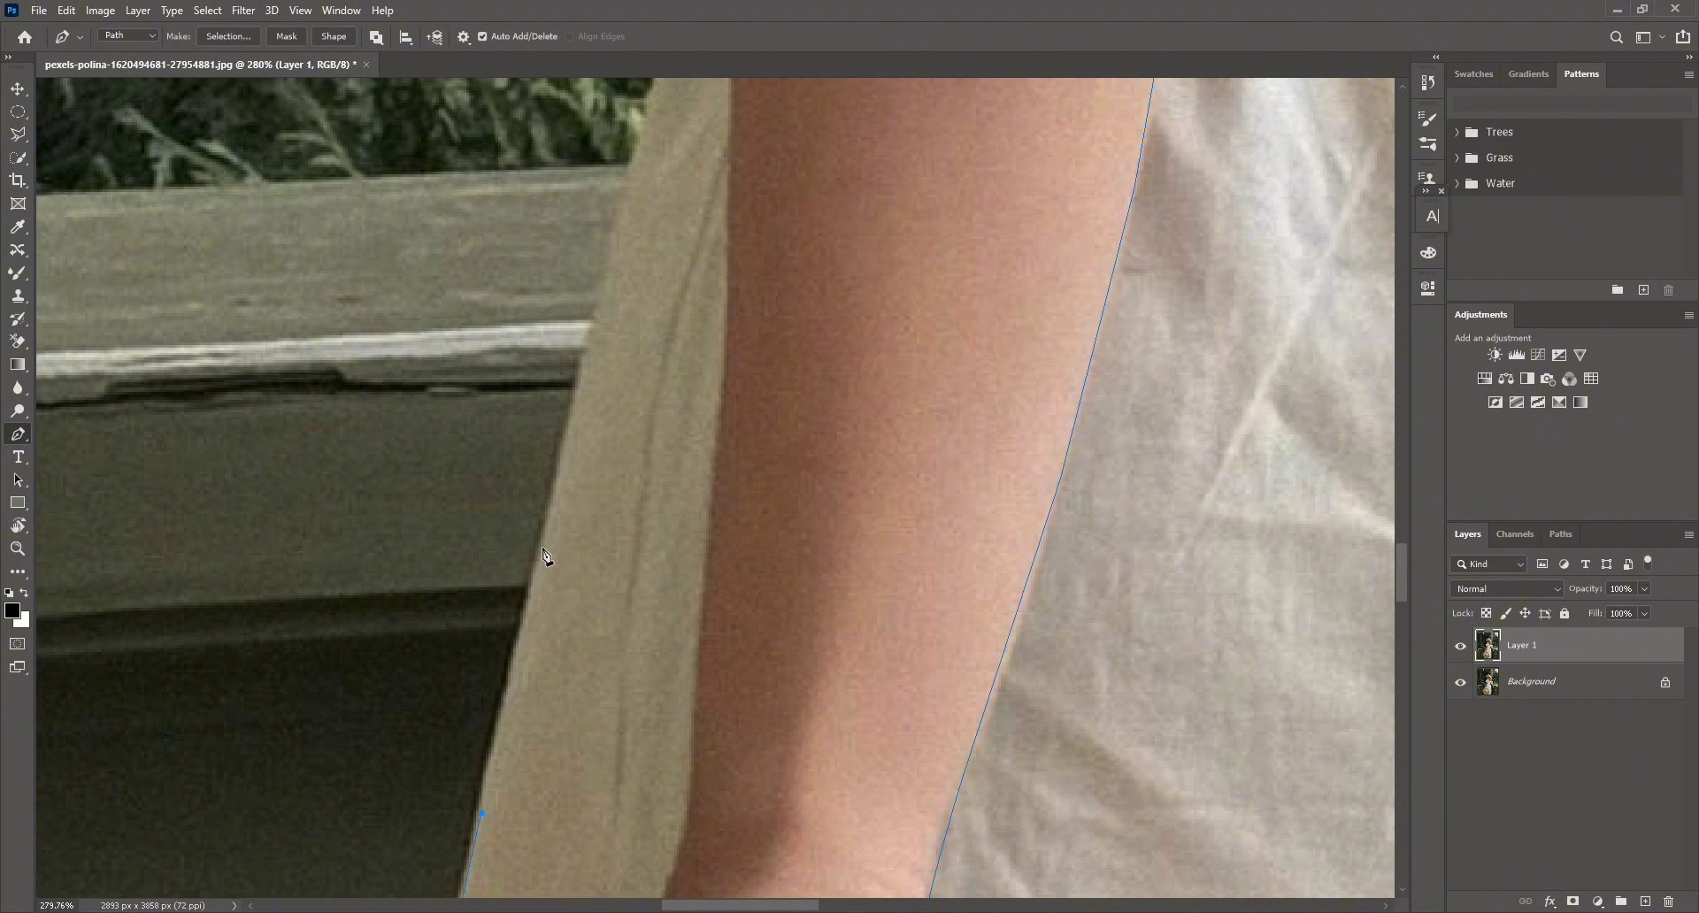
click(542, 548)
scroll(584, 531, up, 3)
click(574, 563)
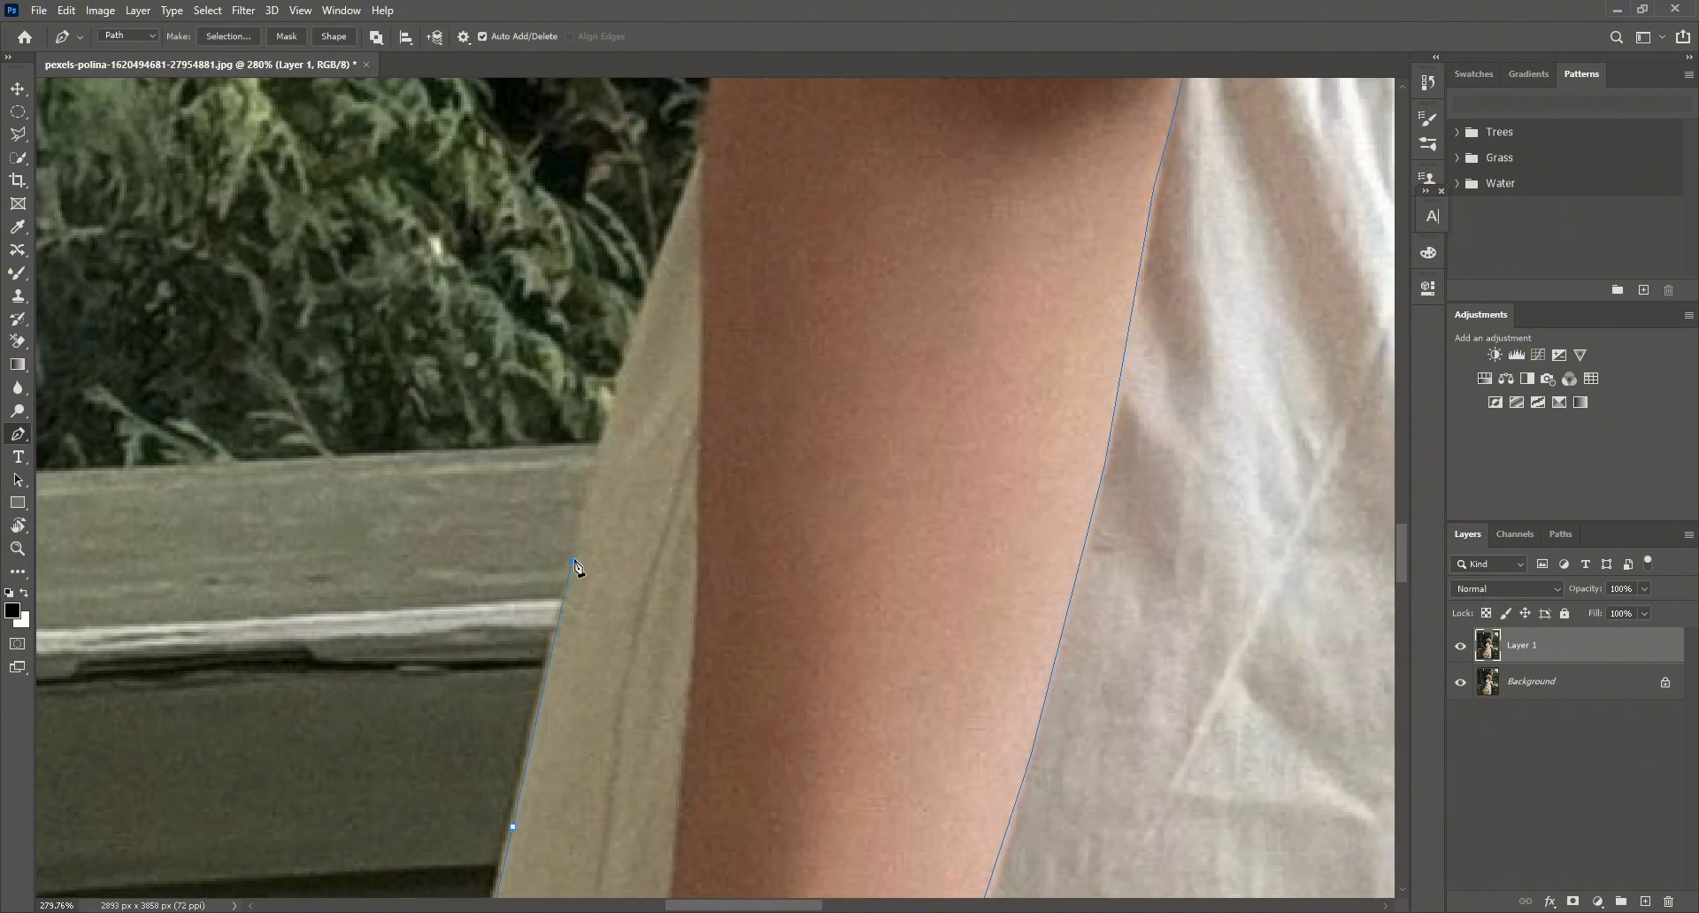
click(585, 512)
scroll(602, 513, up, 3)
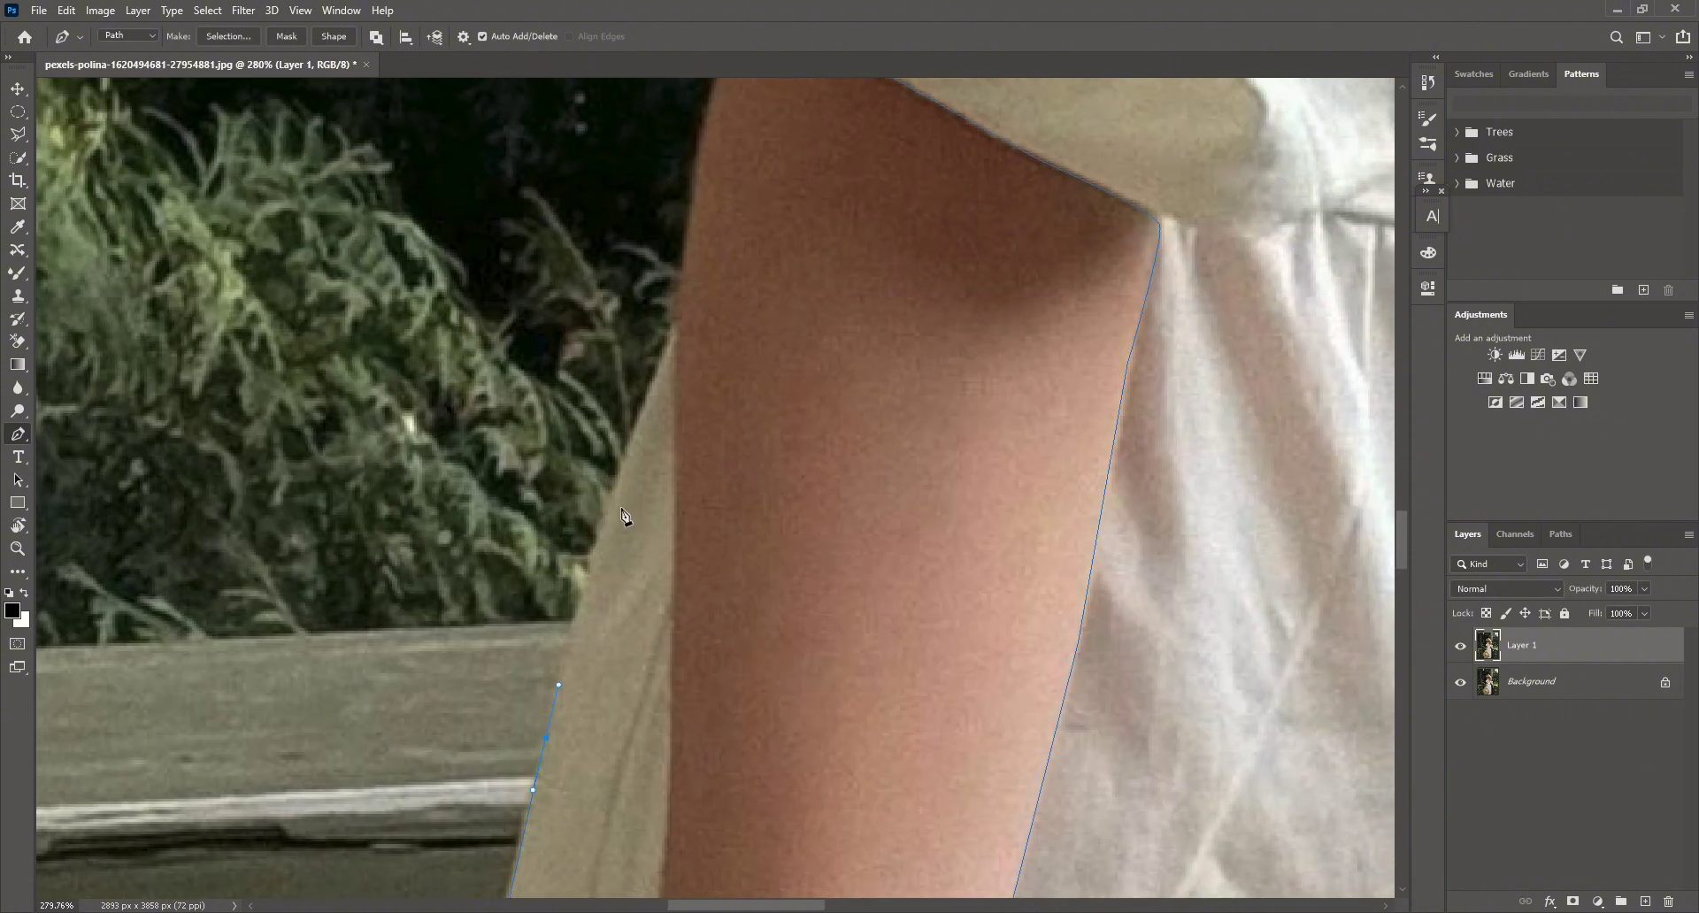
click(615, 495)
click(659, 371)
click(677, 330)
Trace the second subpath down the forearm's outer edge to the wrist.
click(675, 550)
drag(632, 712, 642, 521)
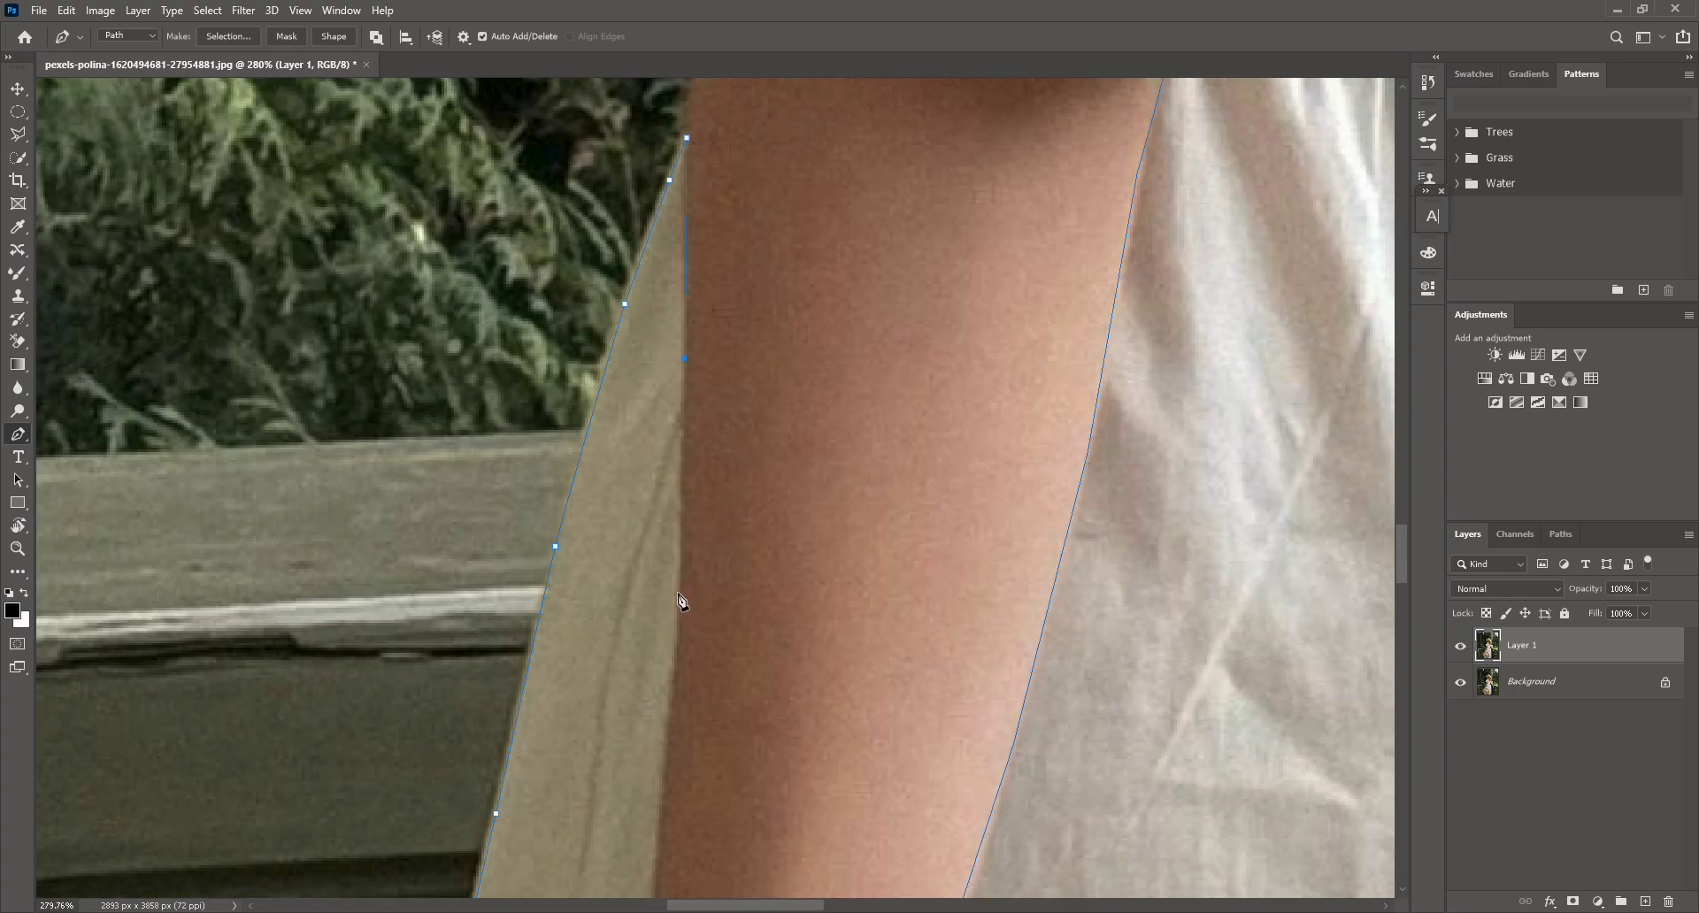
drag(581, 711, 558, 510)
click(636, 630)
drag(592, 694, 576, 442)
click(614, 618)
drag(553, 730, 591, 575)
click(602, 610)
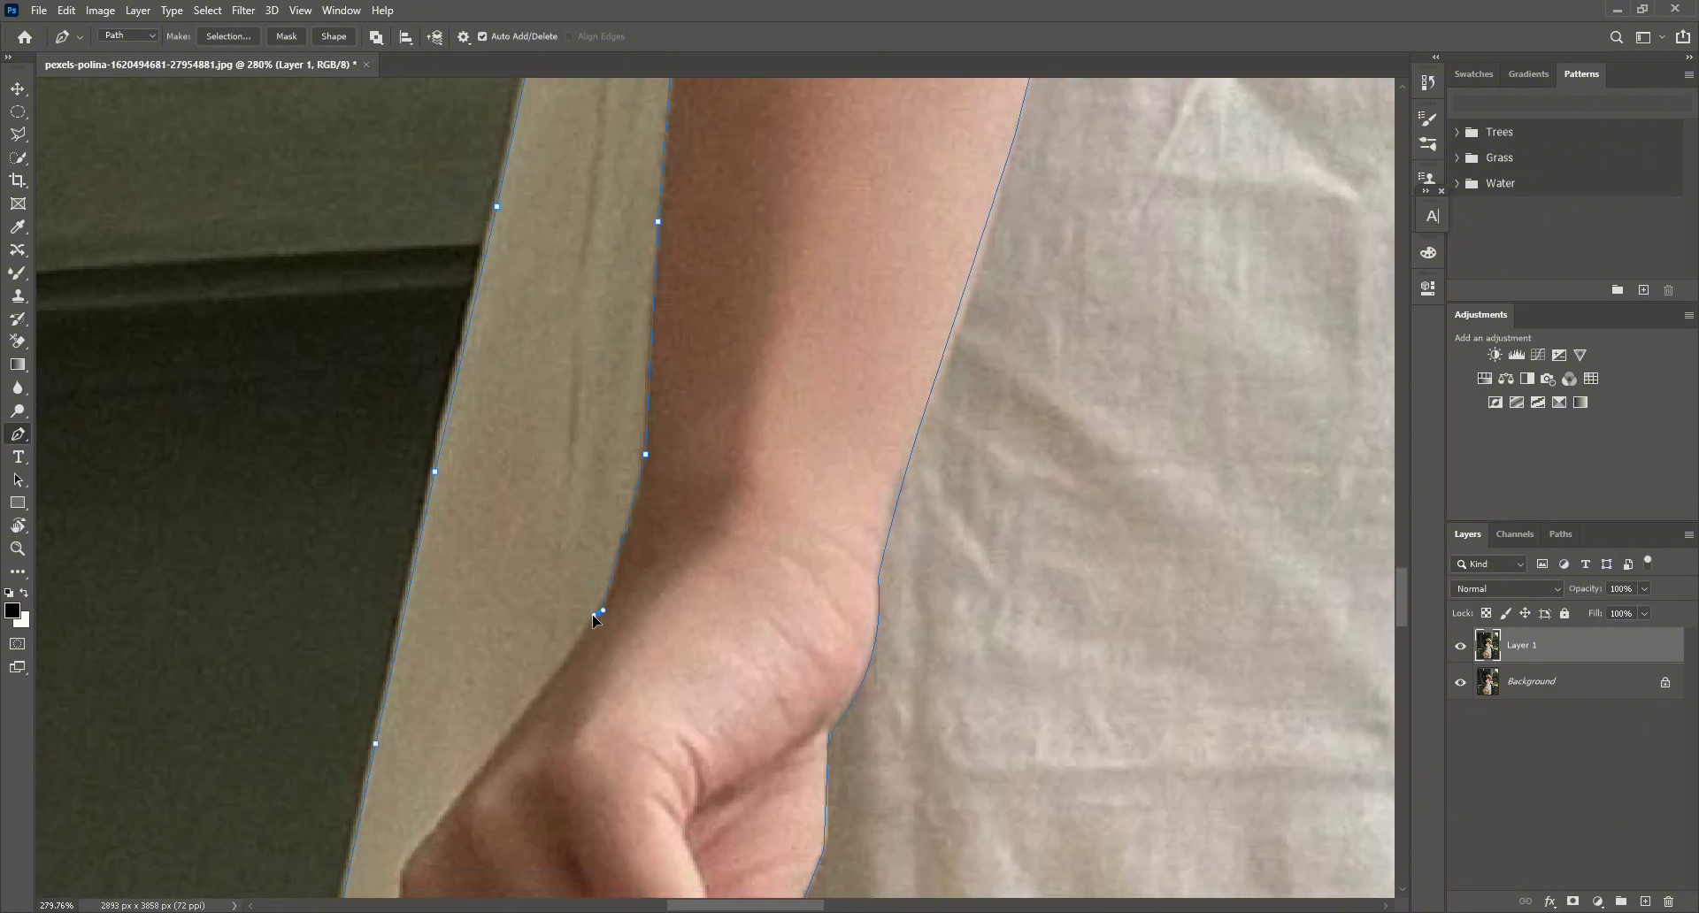
Continue the second subpath along the back of the hand to the knuckles, ending with a corner anchor.
drag(487, 779, 536, 626)
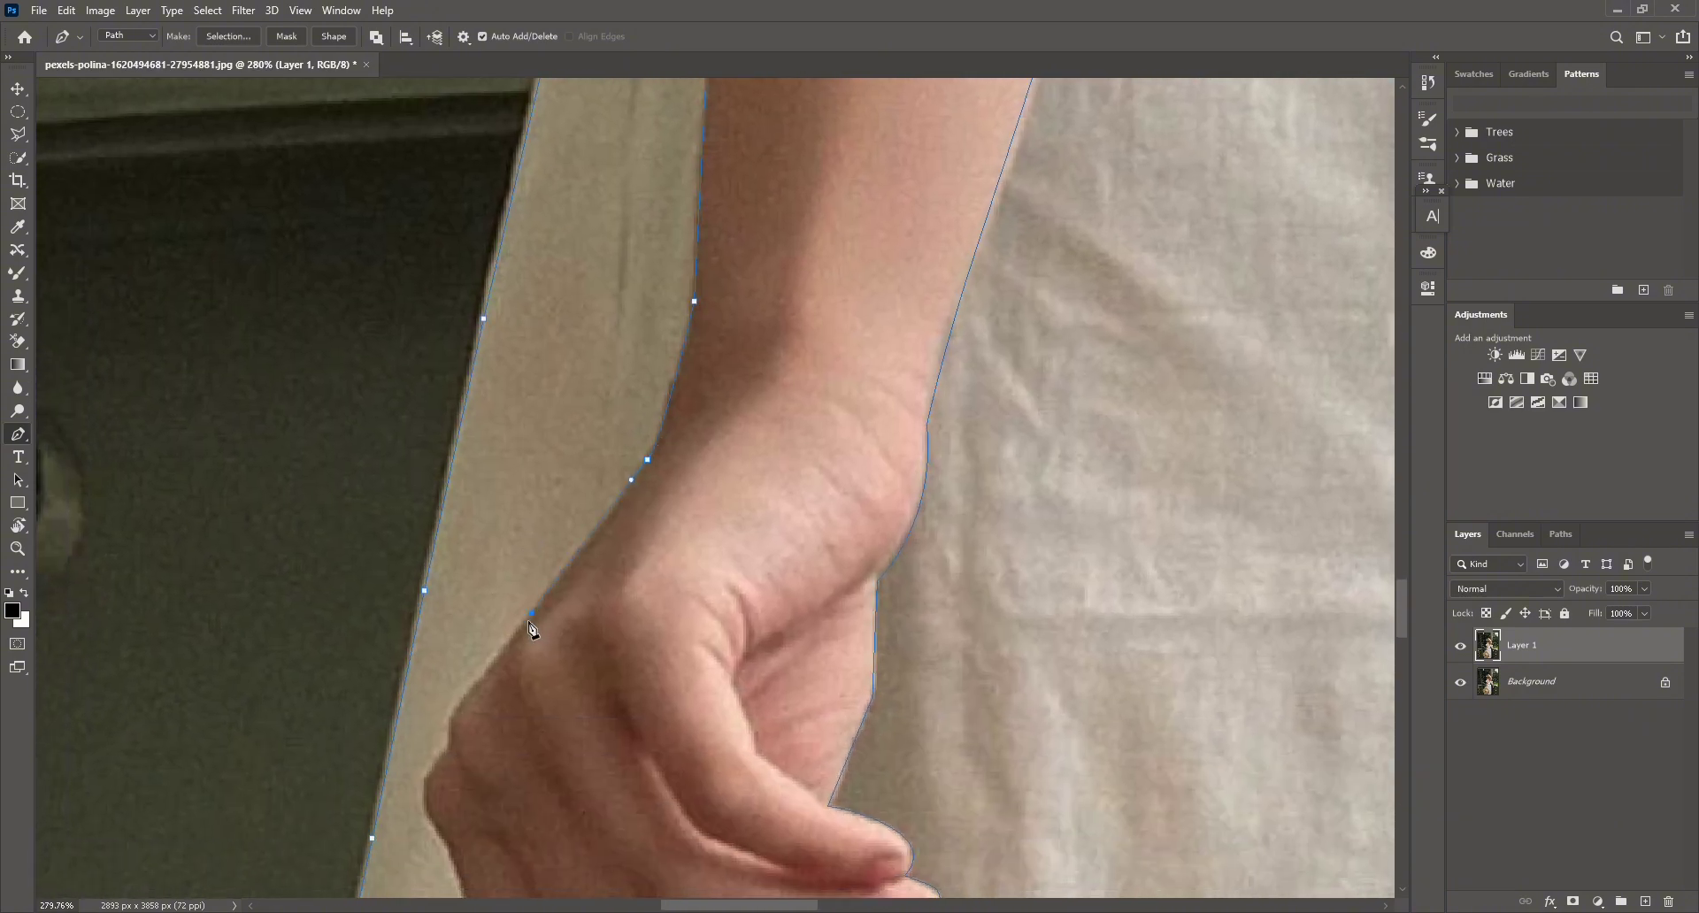
click(475, 682)
drag(447, 762, 472, 683)
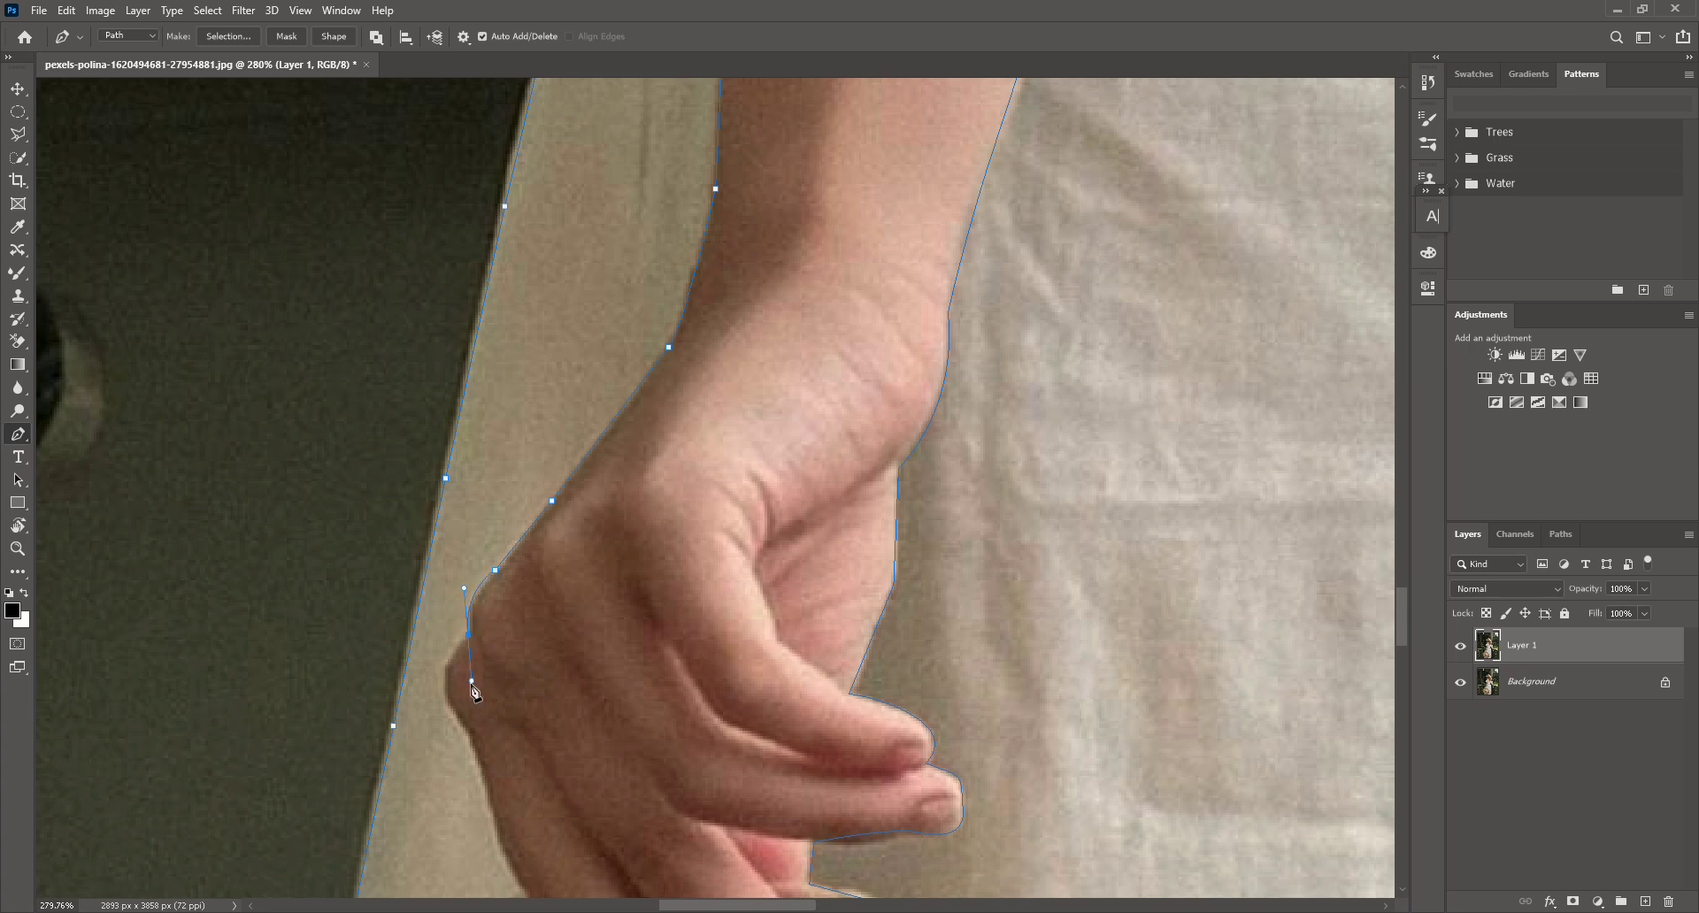
alt+click(468, 634)
Trace the outer finger down to the hat brim and close the second subpath at its starting anchor.
scroll(461, 814, down, 3)
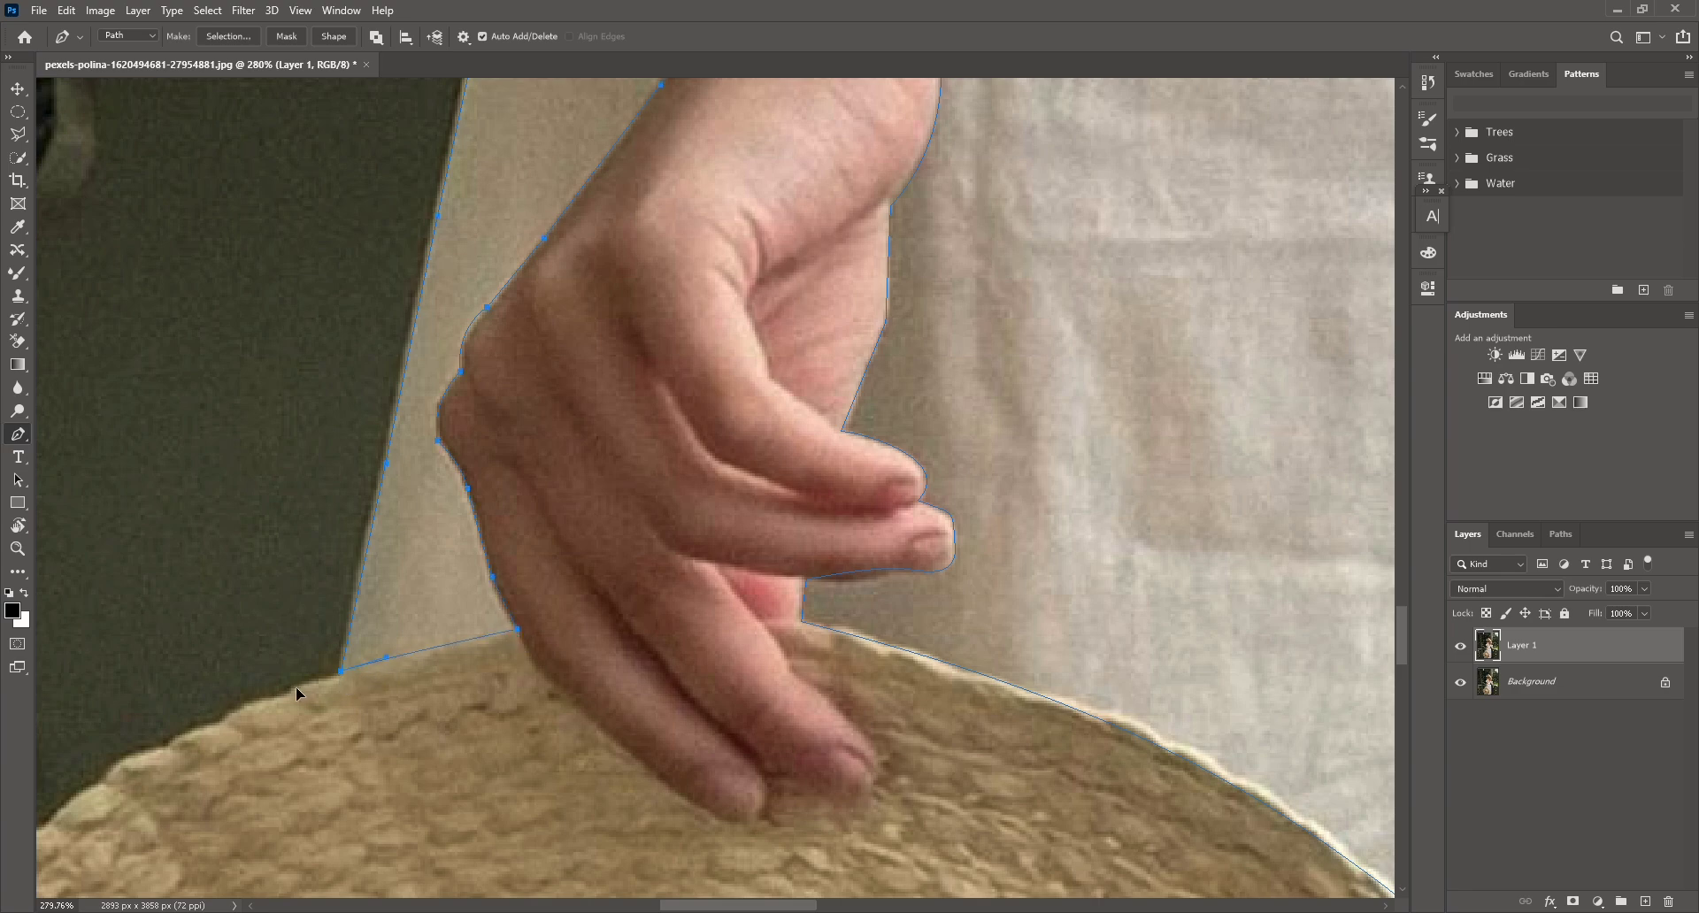
drag(342, 672, 342, 681)
click(341, 682)
key(ctrl+0)
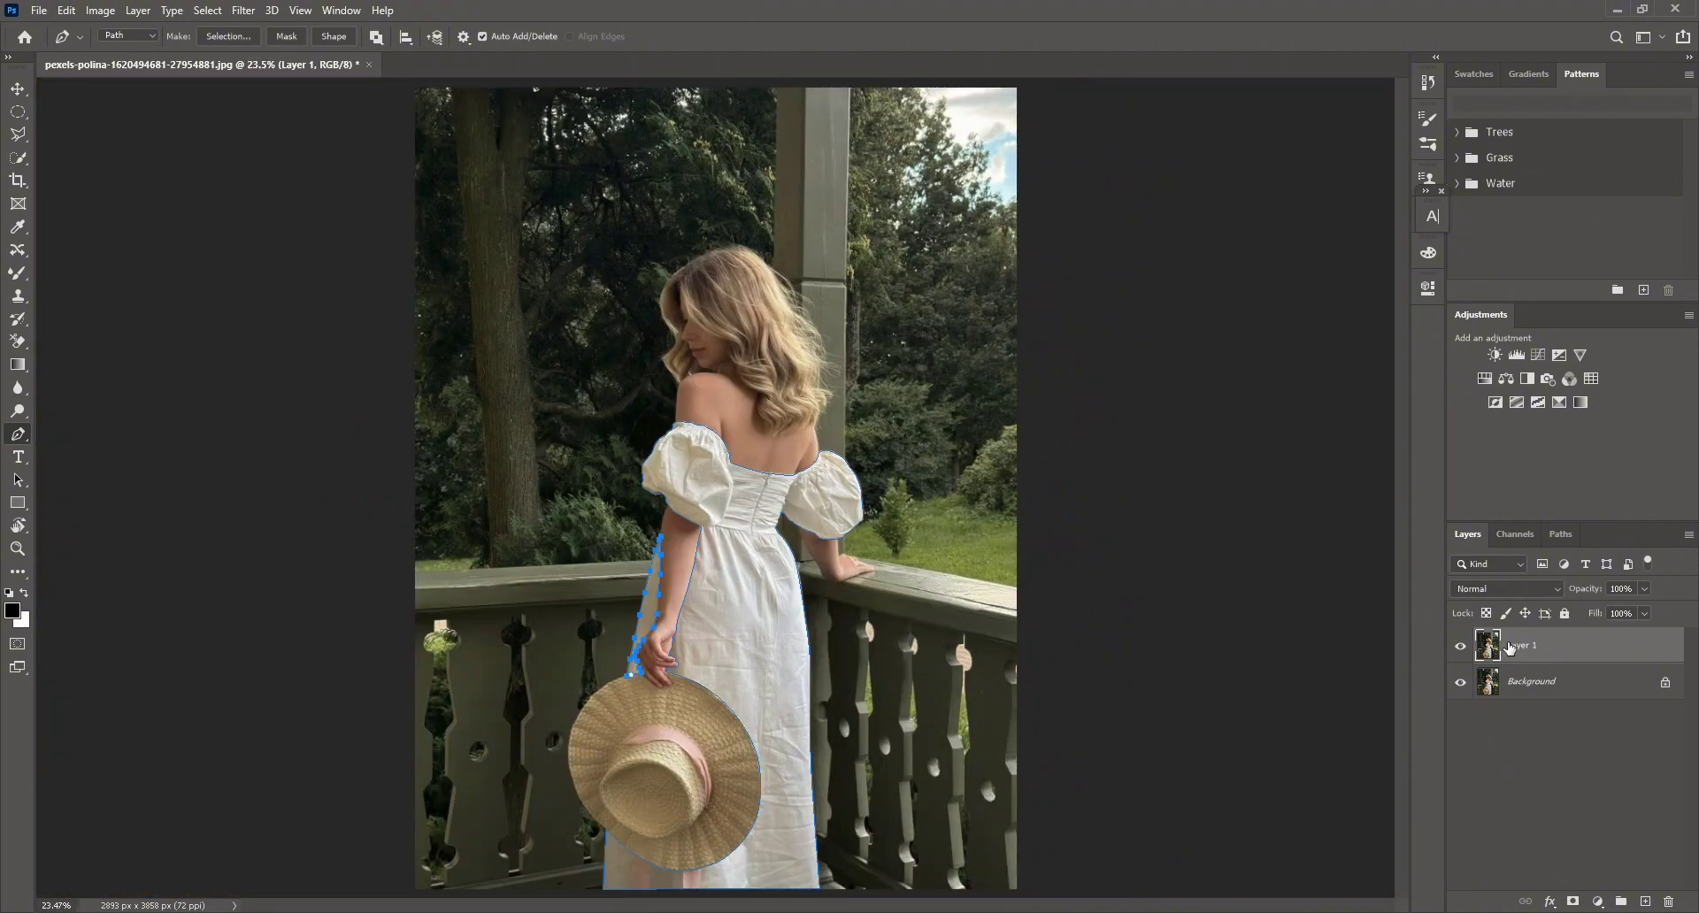
Save the work path under the name "new".
click(1560, 533)
double_click(1511, 575)
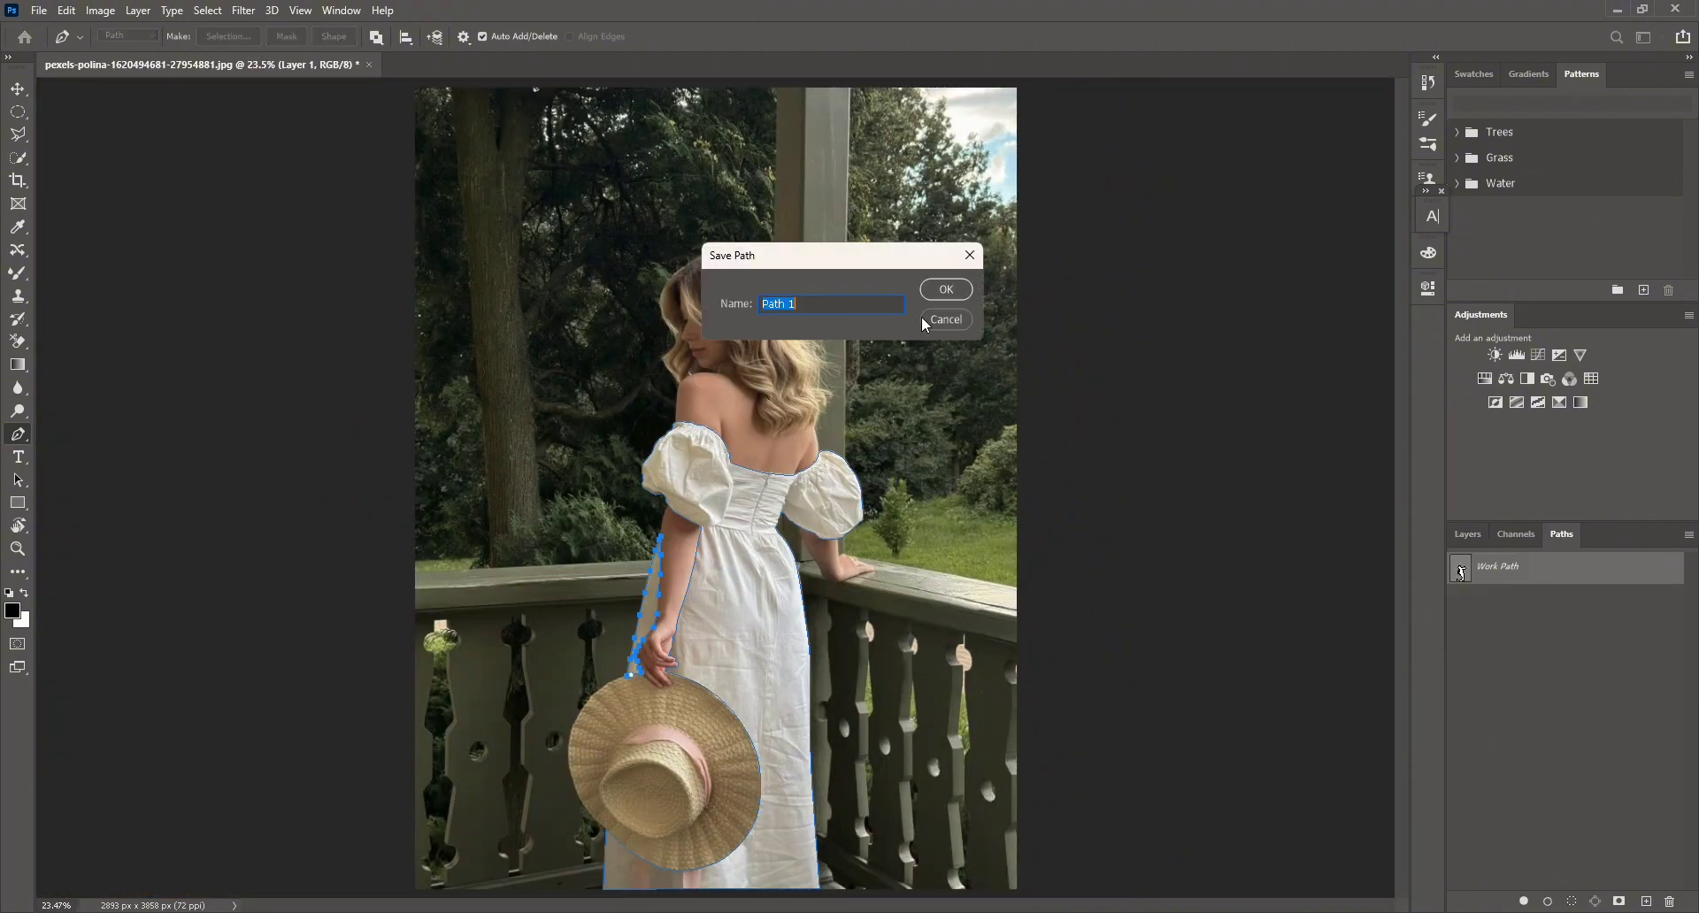
text(new)
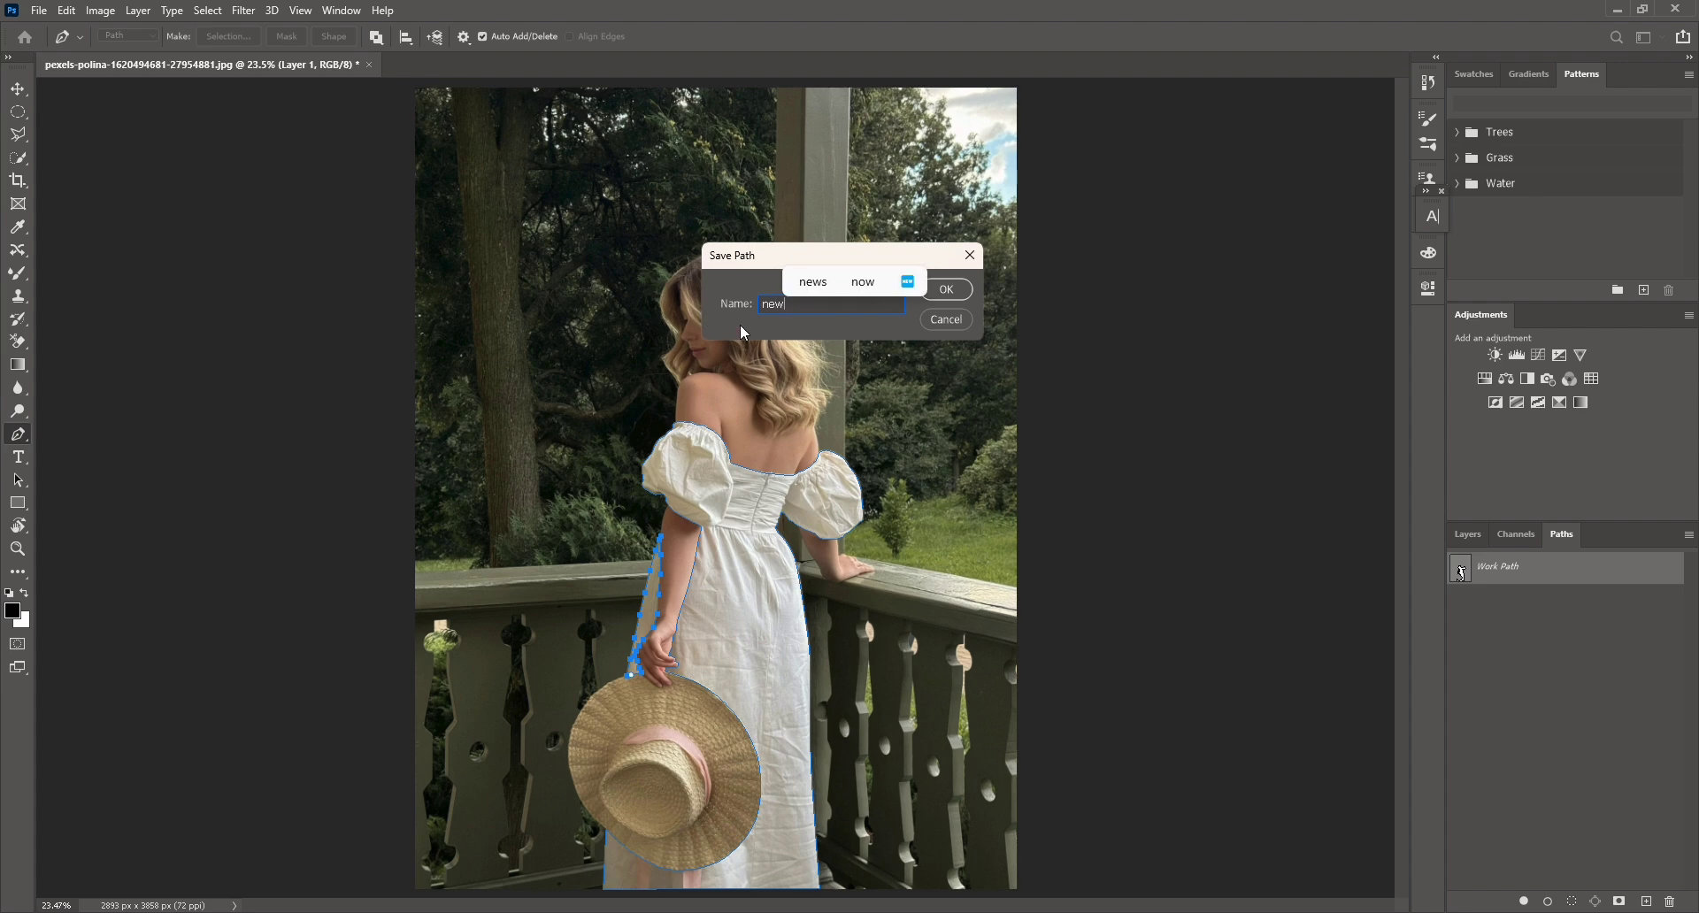
key(Return)
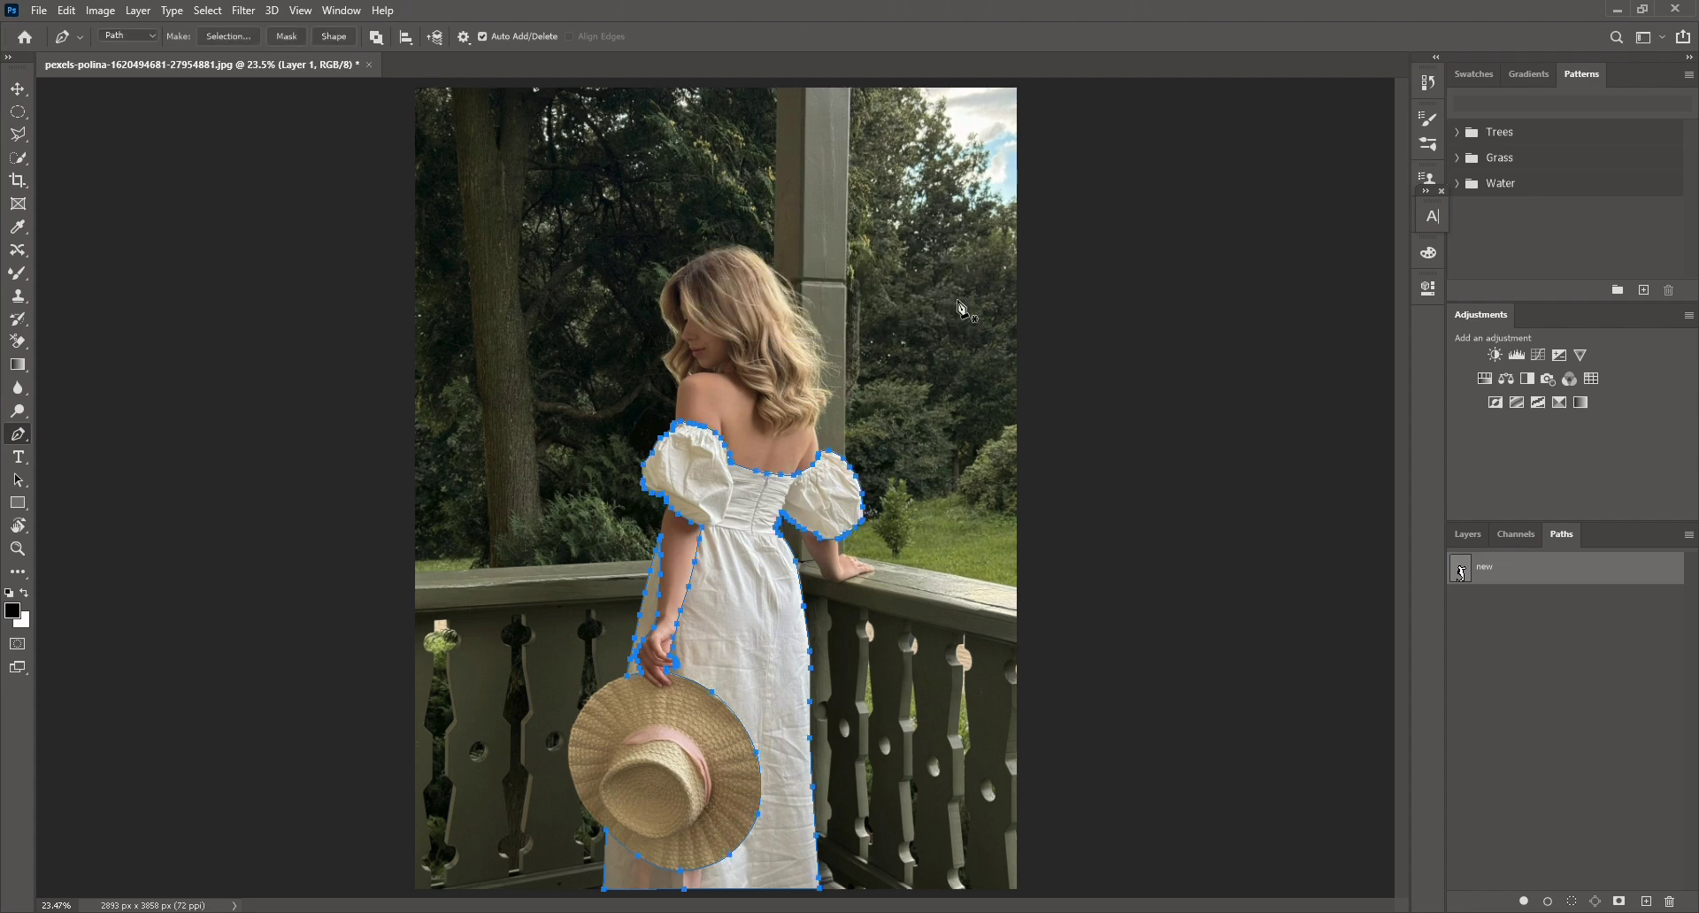
Turn the dress path into a new anti-aliased selection with a feather radius of 0 pixels.
right_click(755, 617)
click(811, 292)
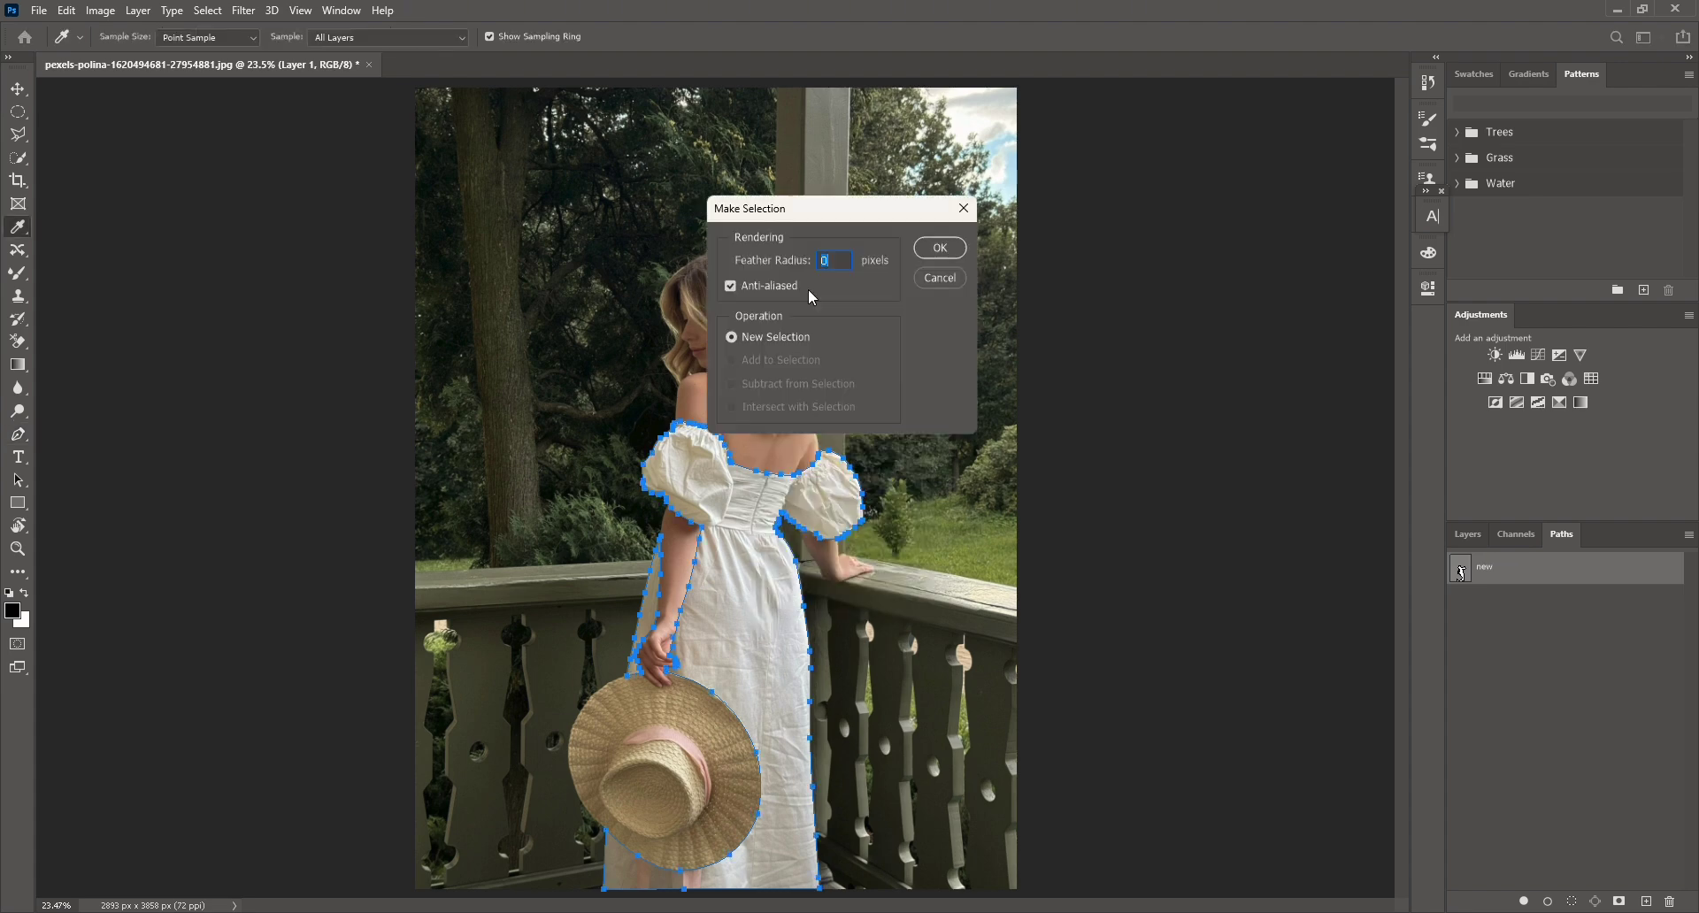
click(928, 252)
Add a layer mask to Layer 1 from the dress selection and hide the Background layer.
click(1468, 534)
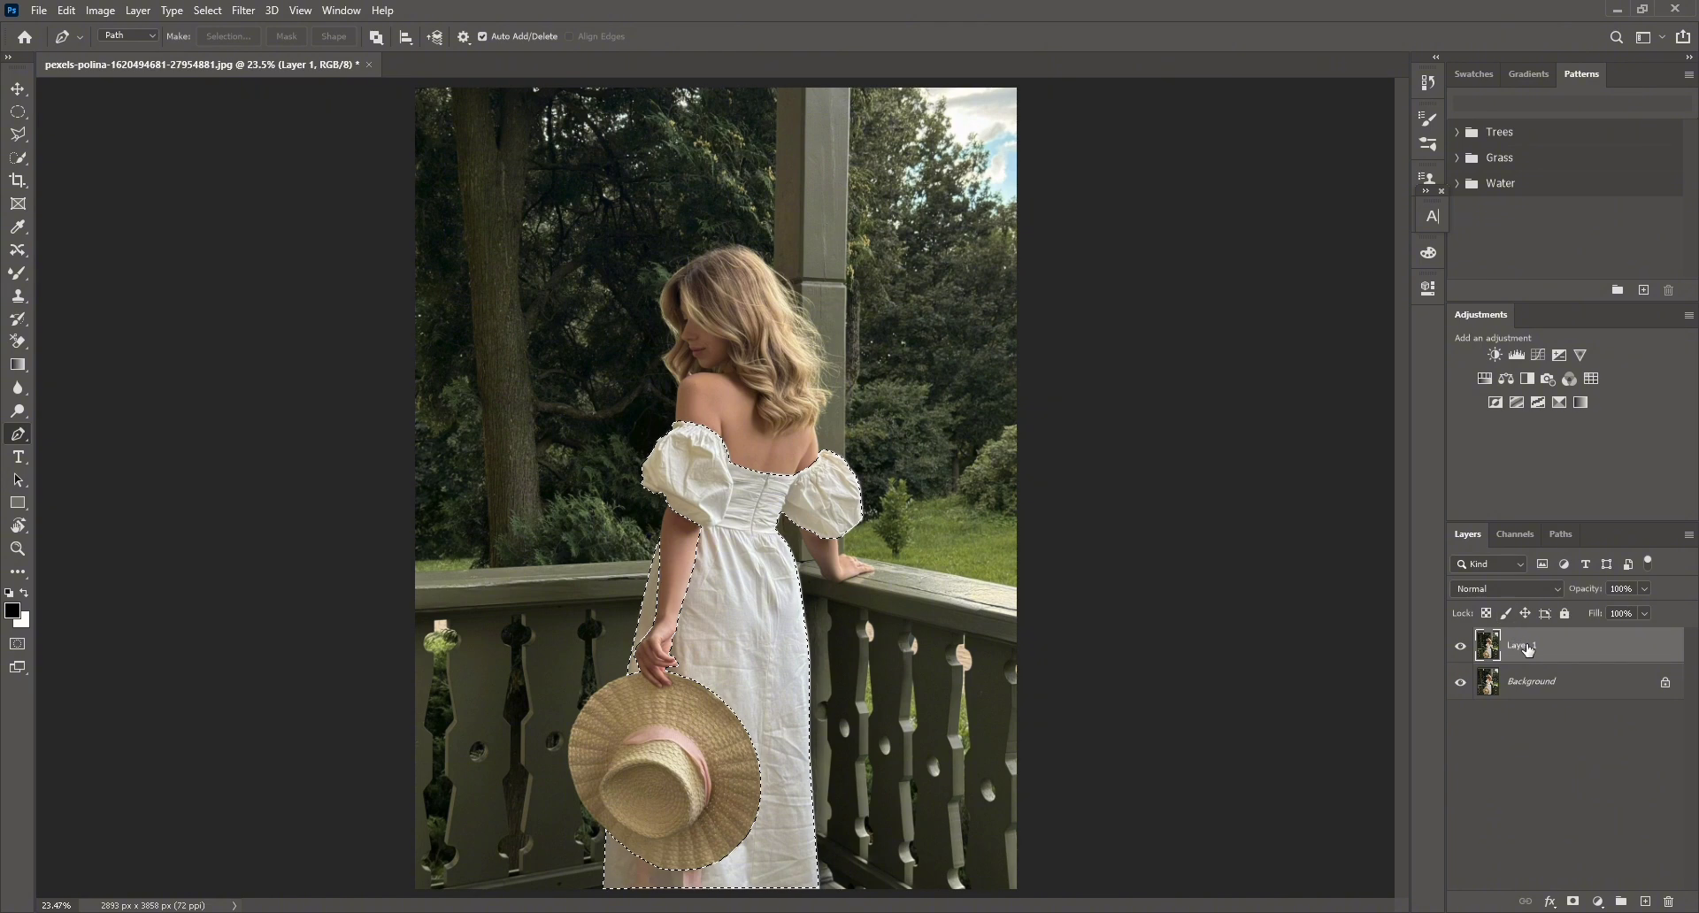
click(1574, 902)
click(1460, 682)
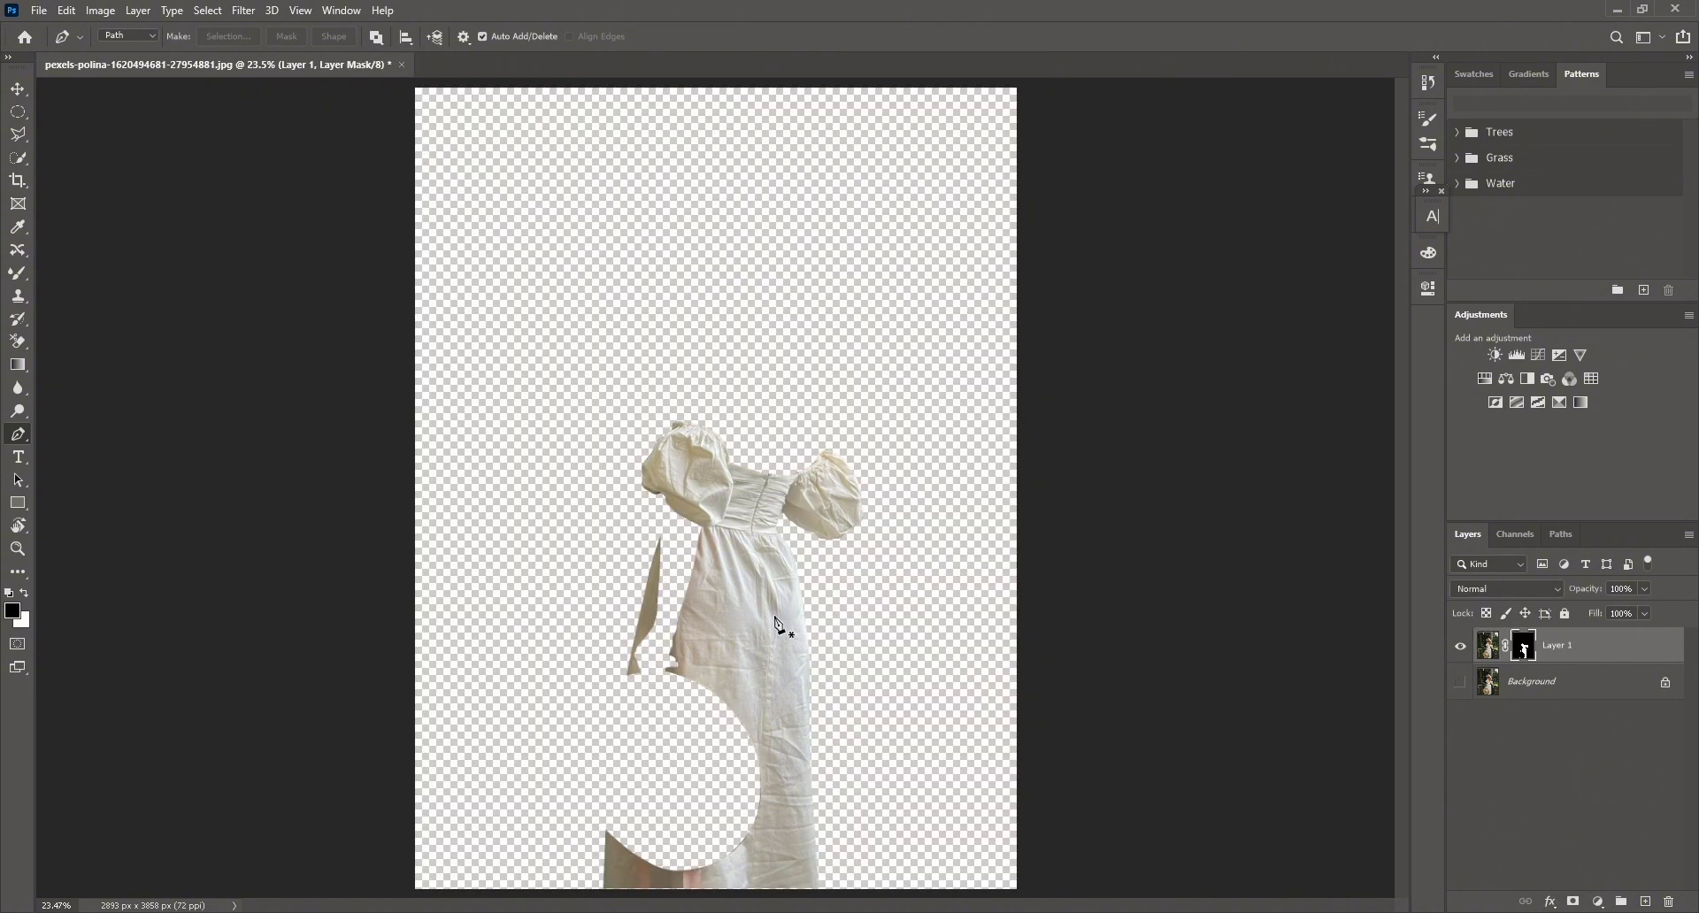
Apply a Hue/Saturation adjustment directly to Layer 1's image, not its mask, with Lightness at -4.
click(110, 18)
mouse_move(121, 56)
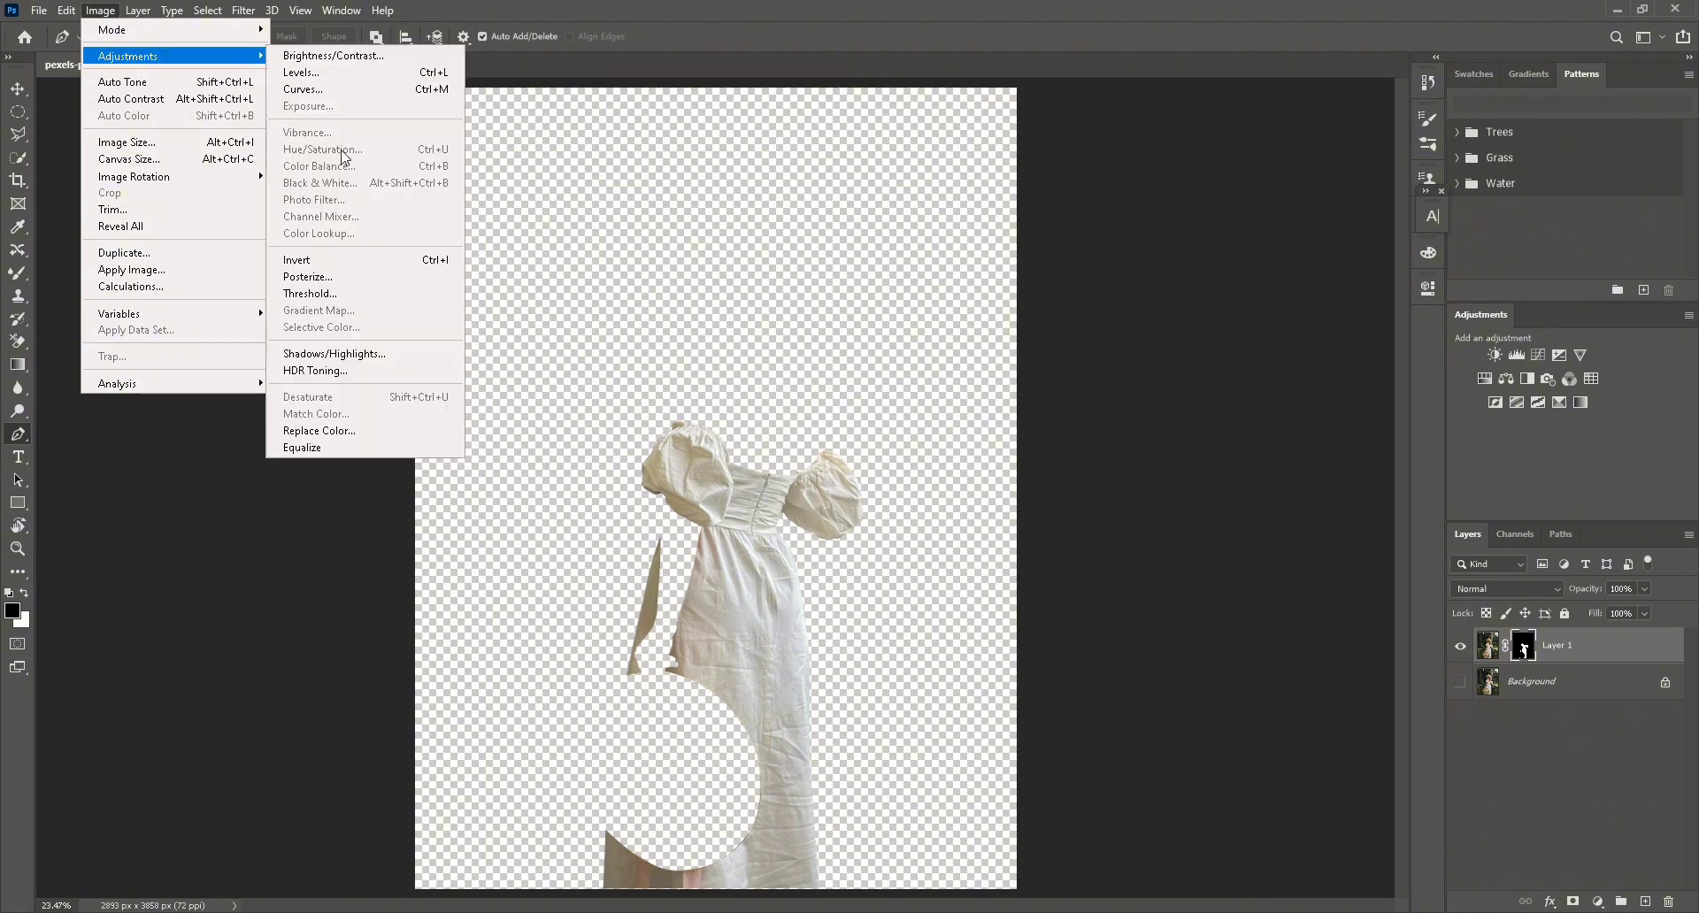
click(1484, 653)
click(100, 10)
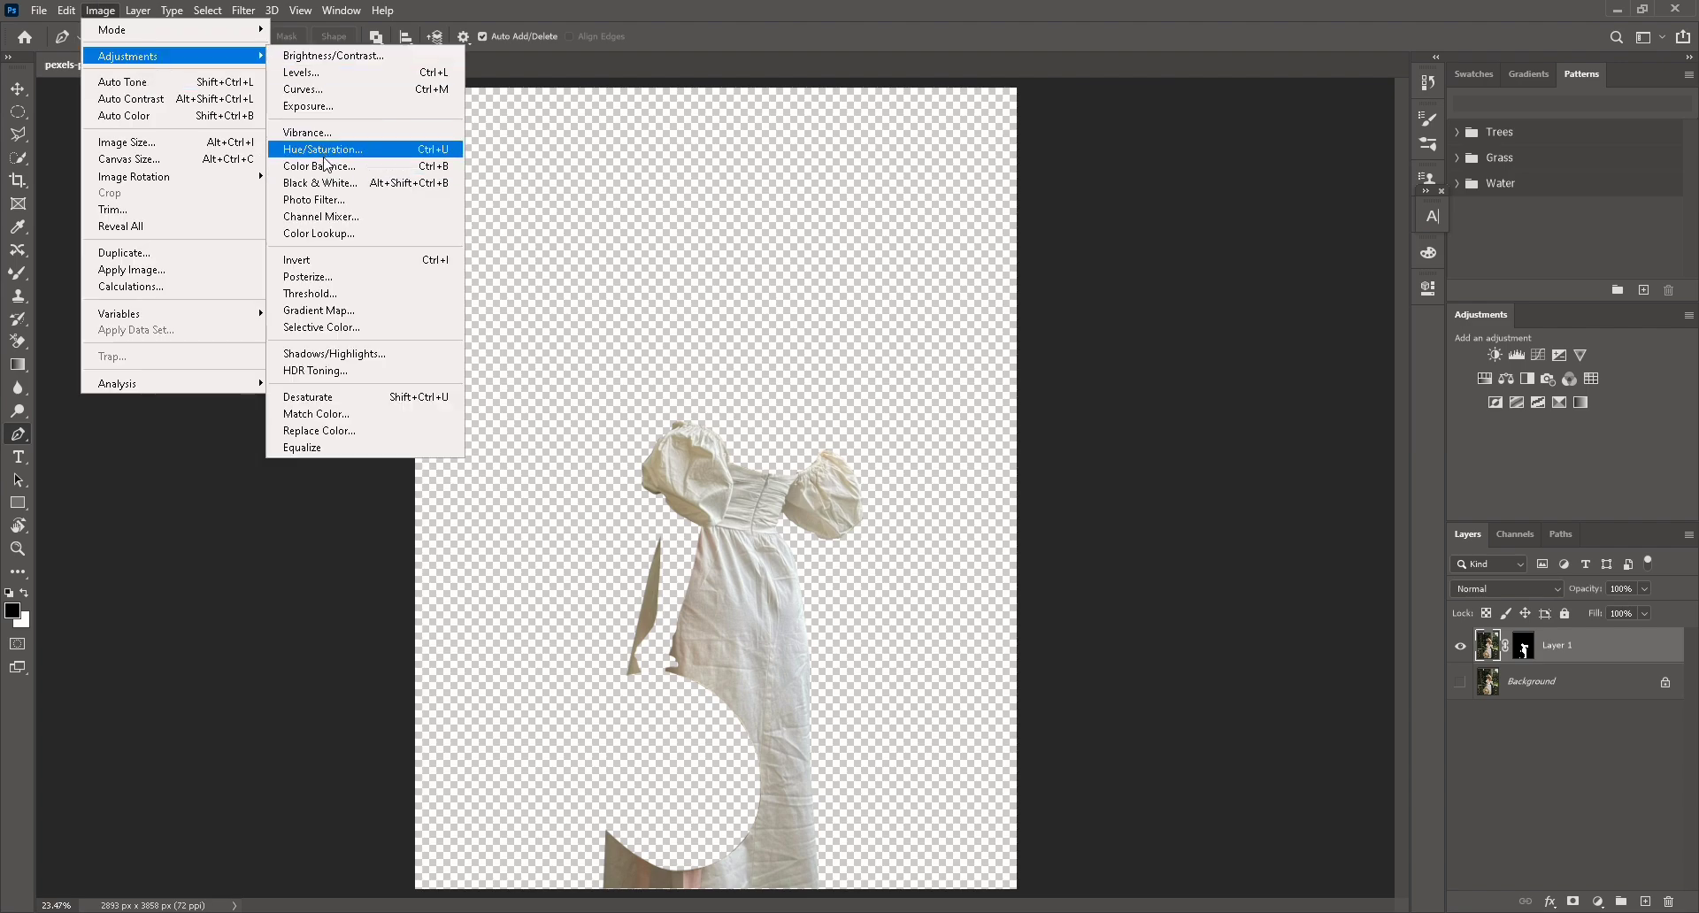
click(324, 150)
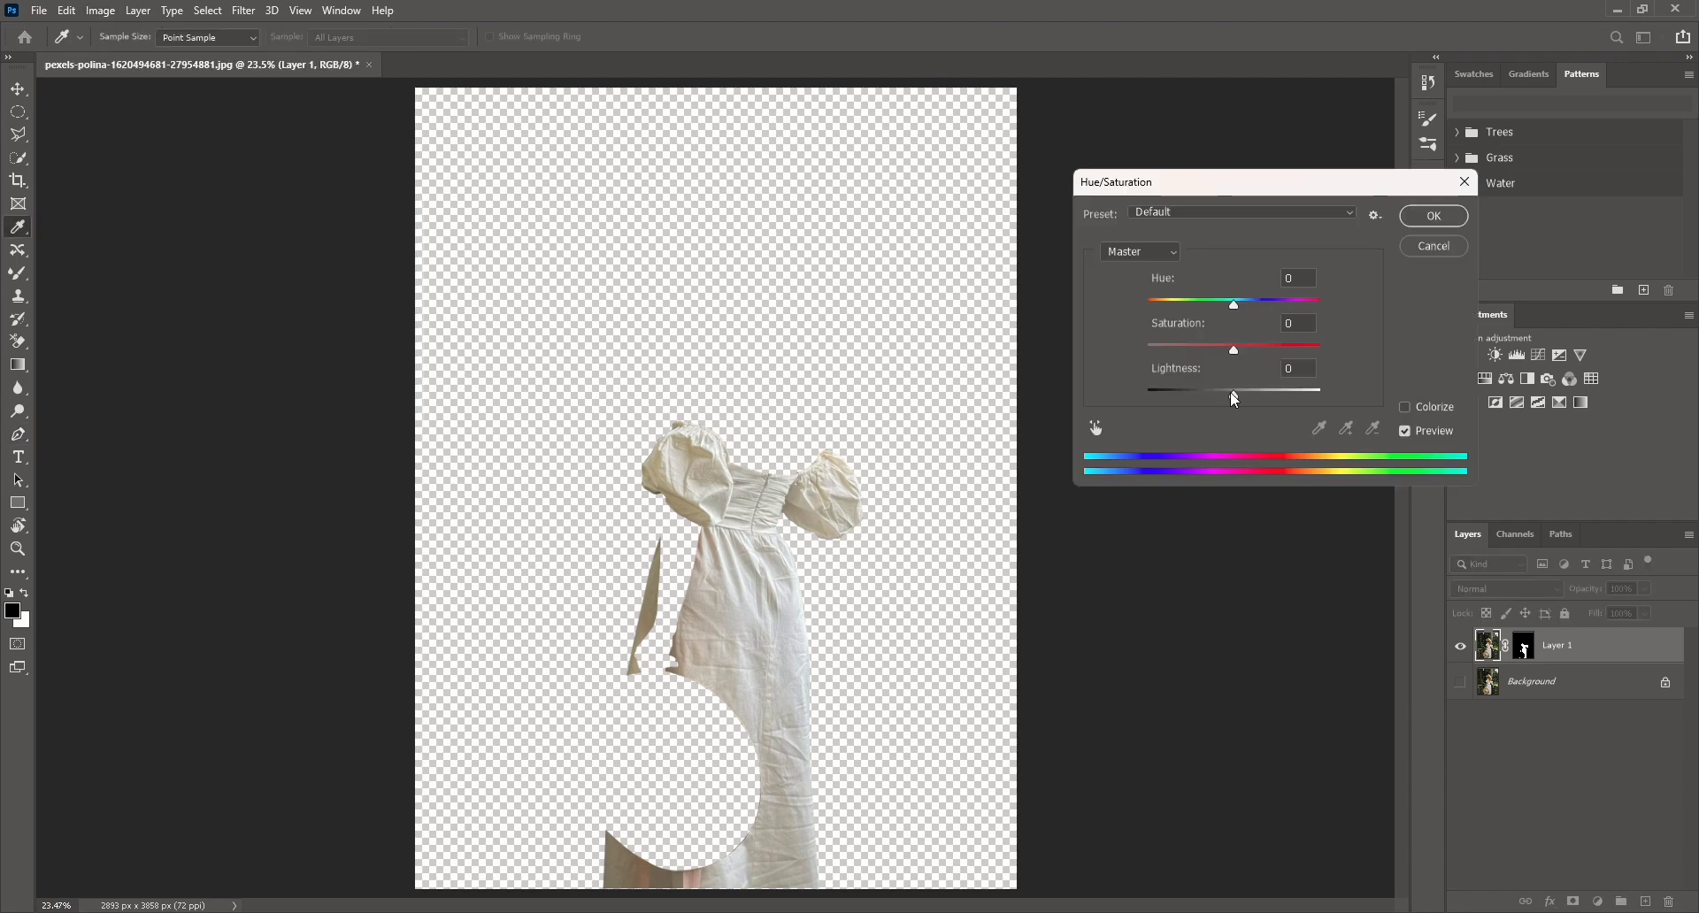
mouse_move(1234, 399)
mouse_down()
mouse_move(1245, 390)
mouse_move(1230, 397)
mouse_up()
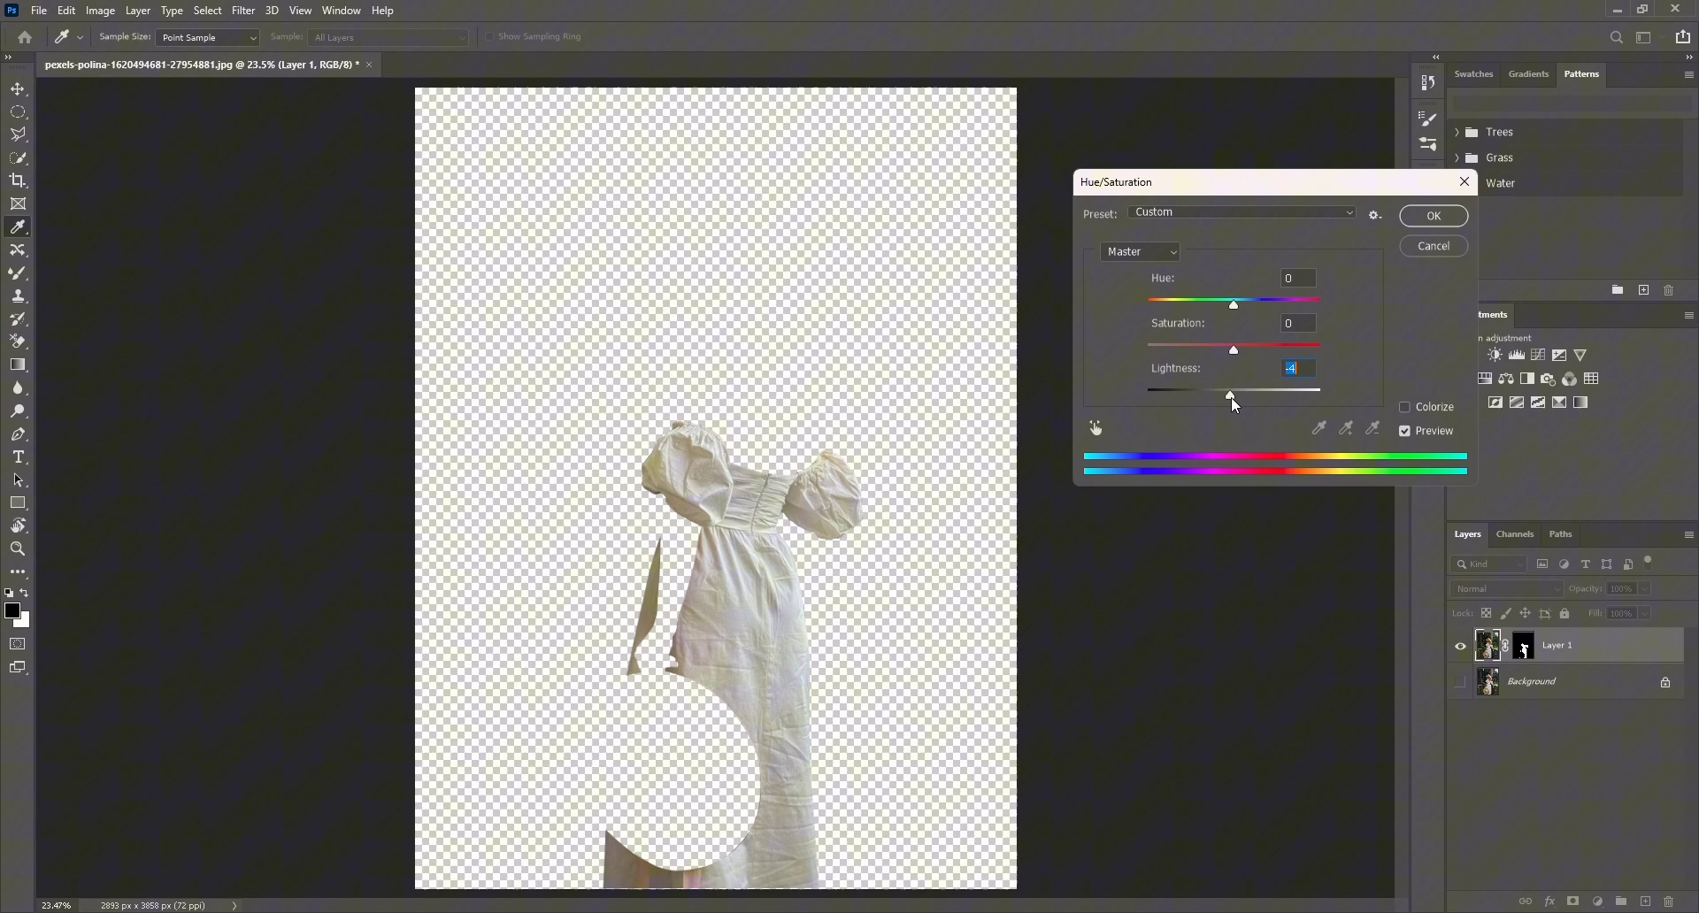
click(1419, 222)
Add a pure bright red Solid Color fill layer above Layer 1 and clip it to the masked dress.
click(1574, 901)
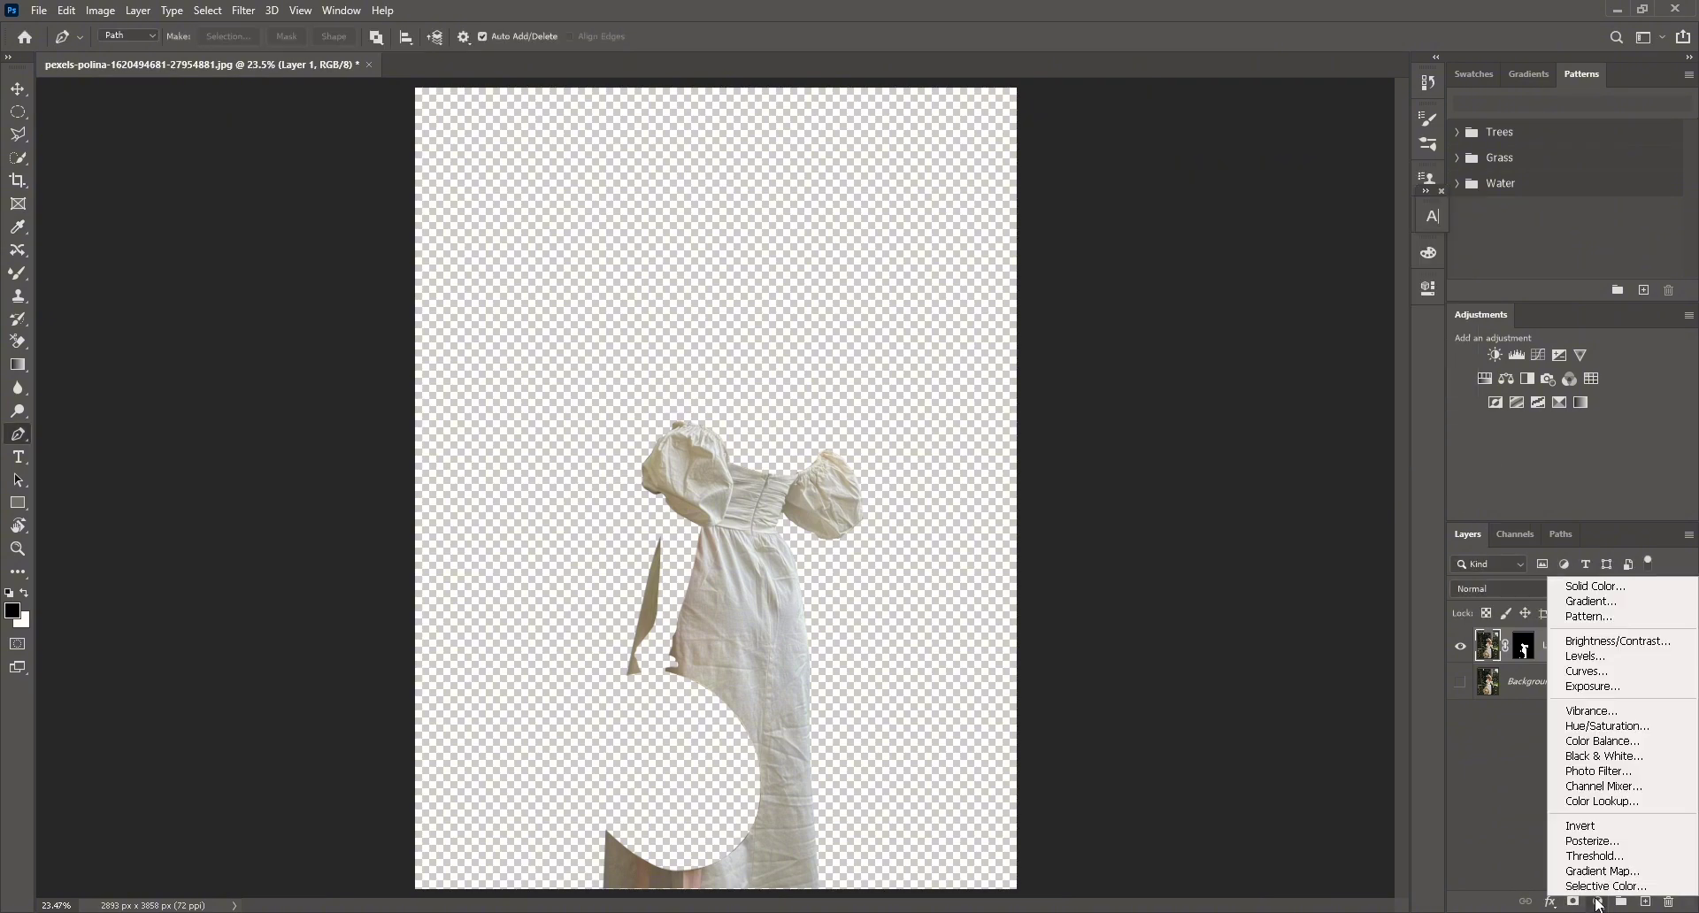
click(1579, 589)
drag(1069, 526, 1081, 461)
click(1269, 456)
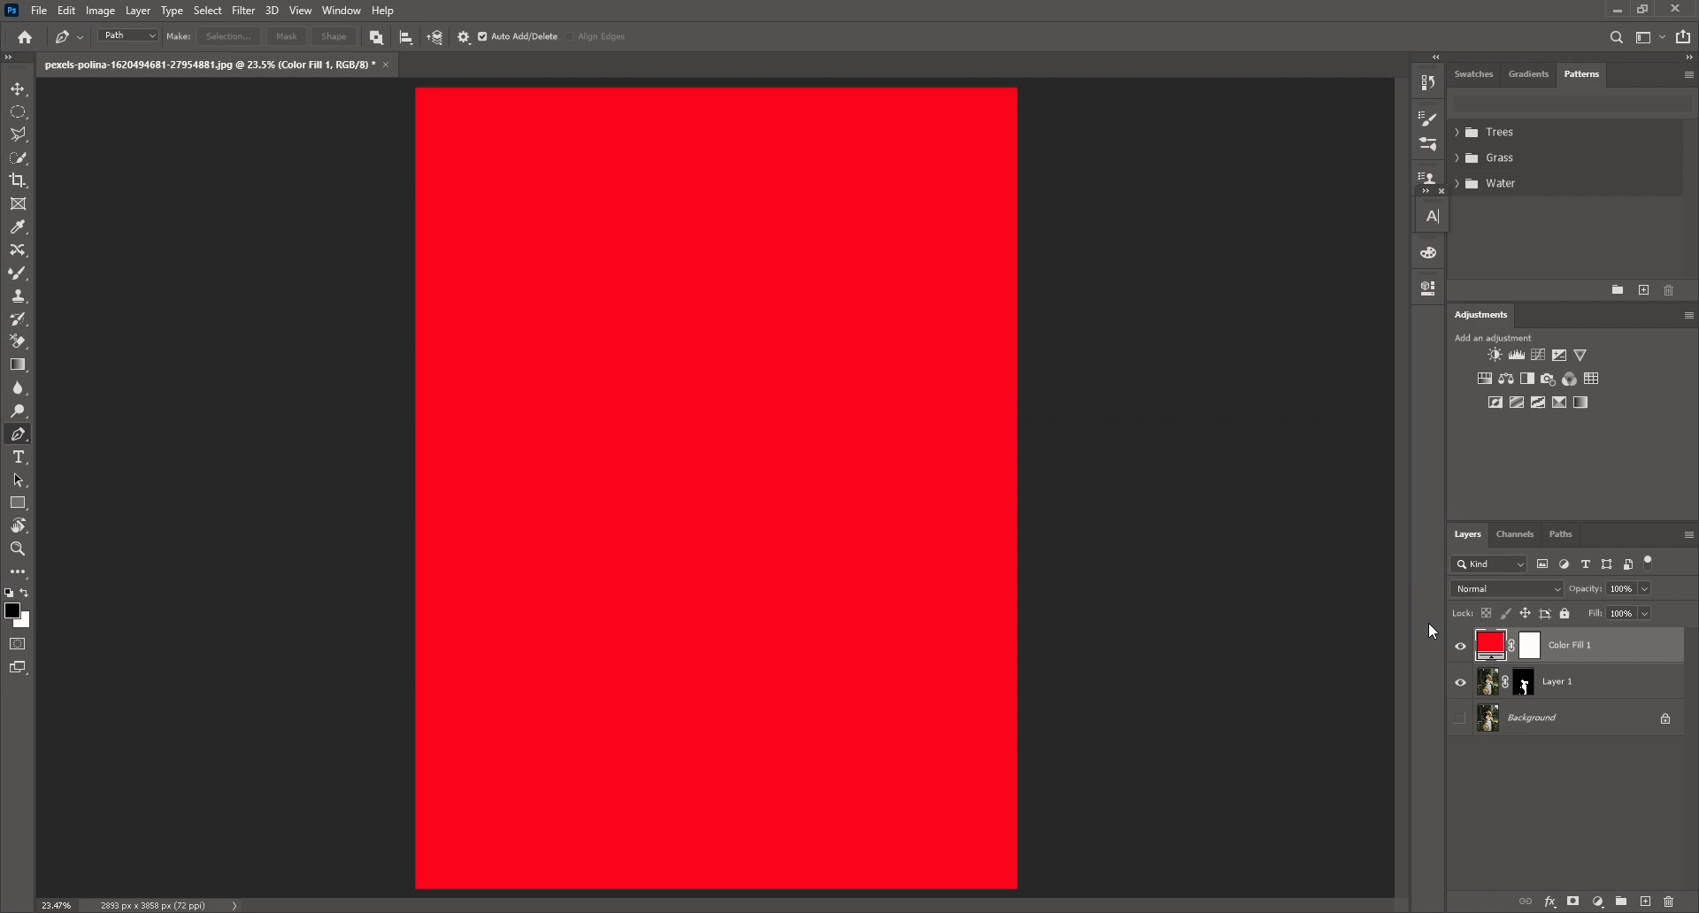
right_click(1571, 656)
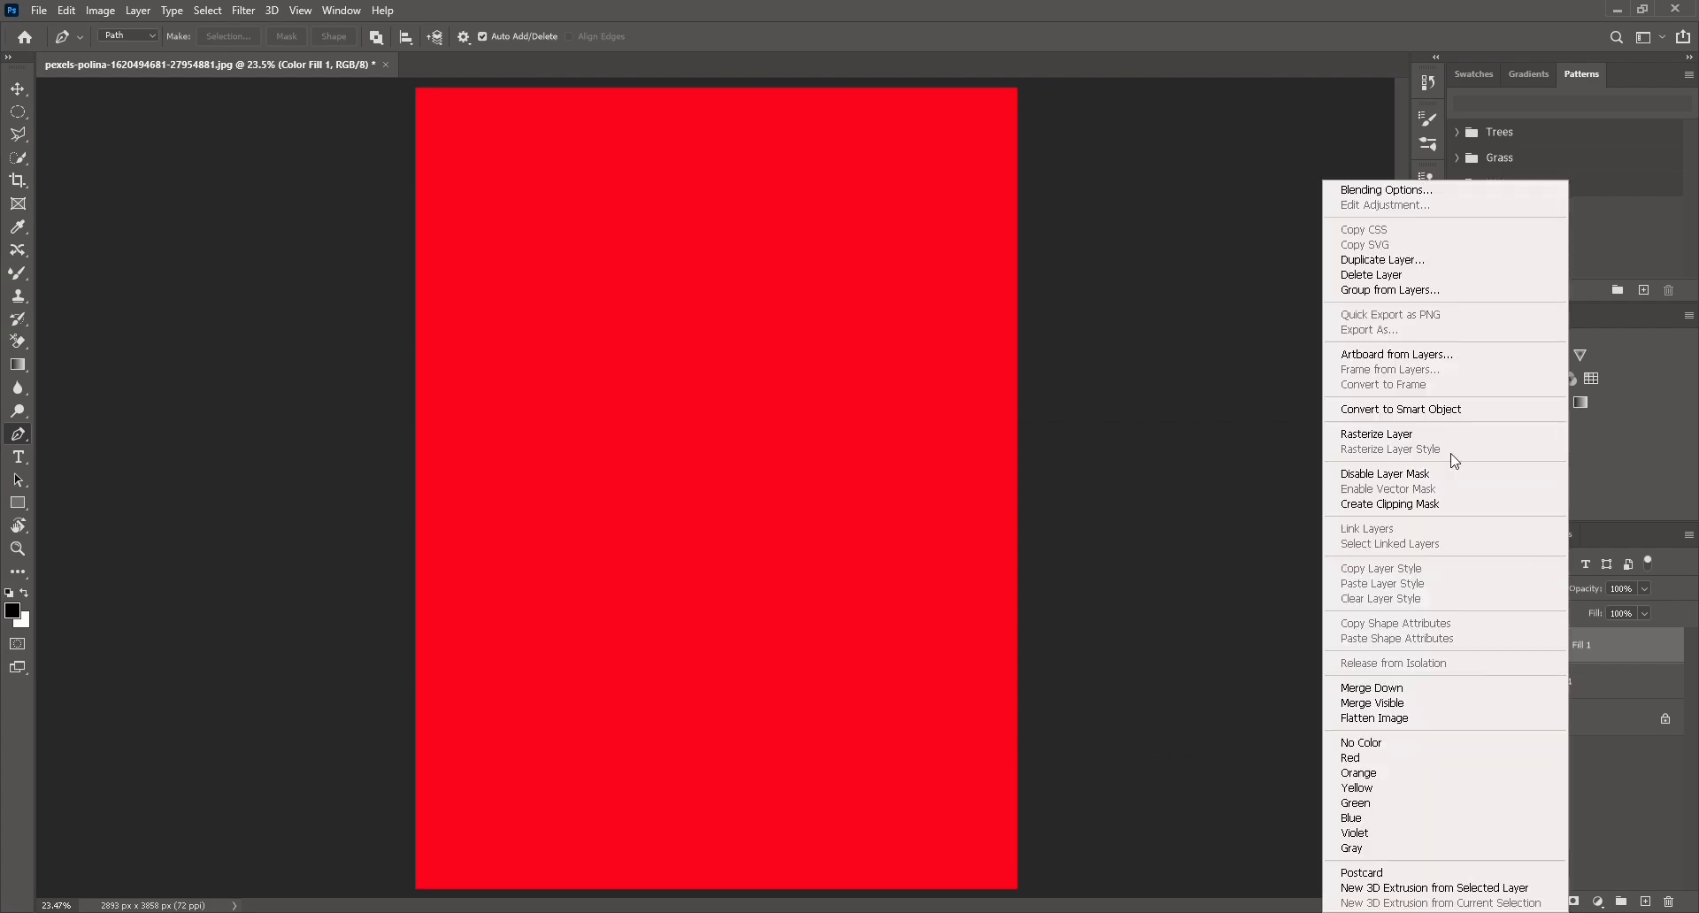
click(1440, 506)
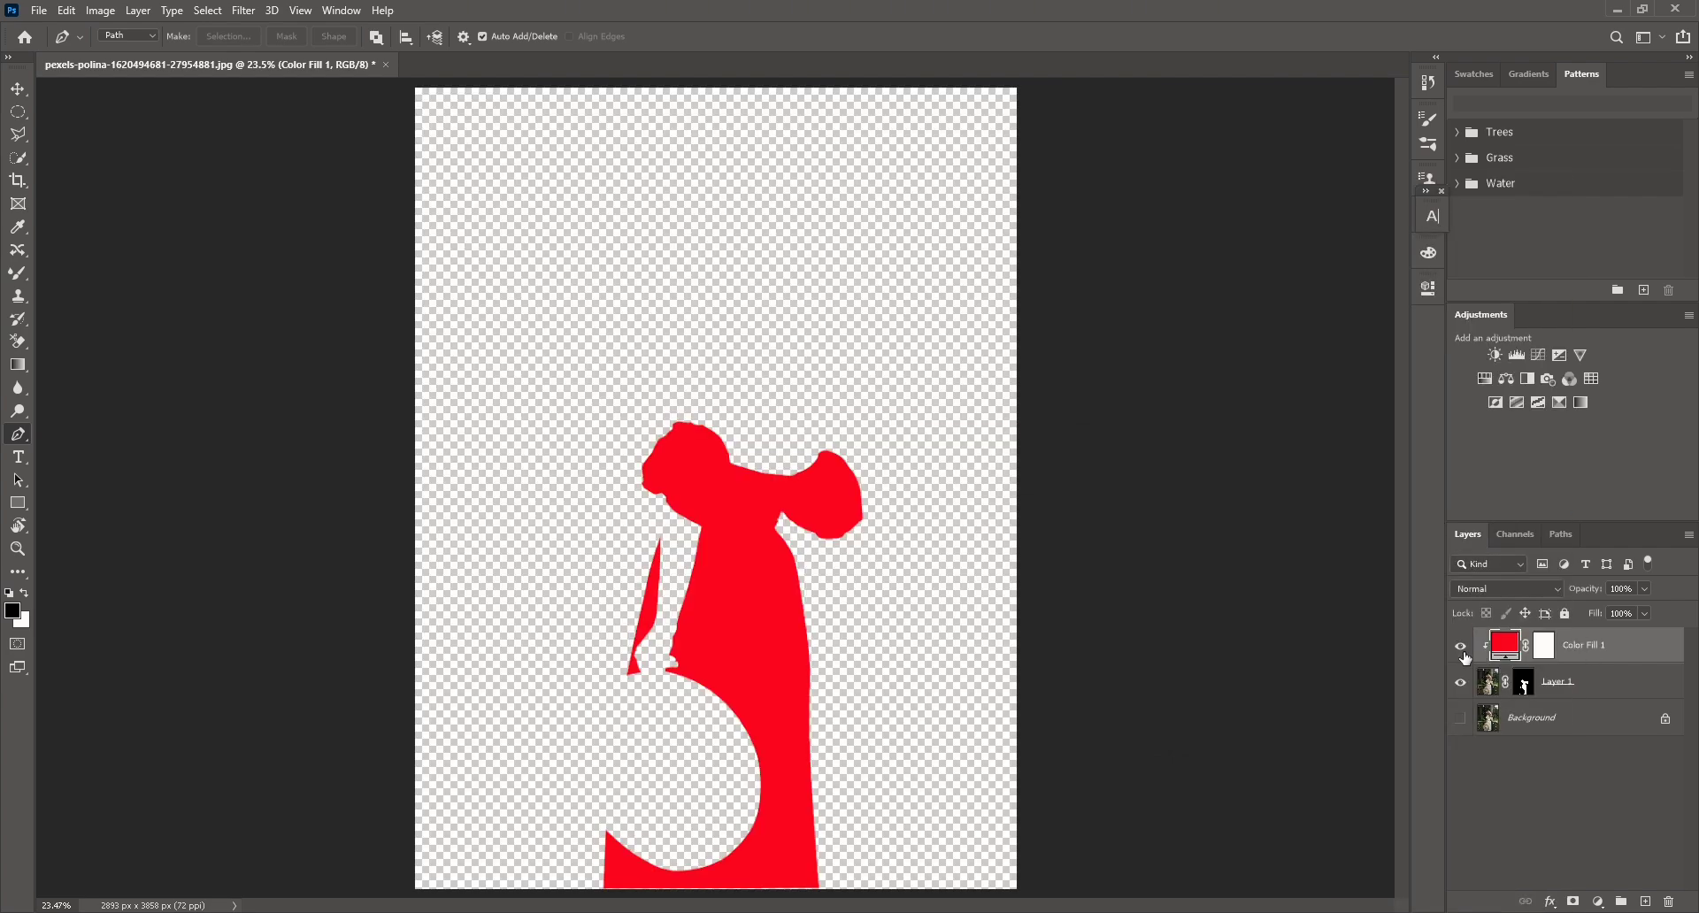
Set the red fill layer's blend mode to Color and show the Background layer again.
click(1511, 589)
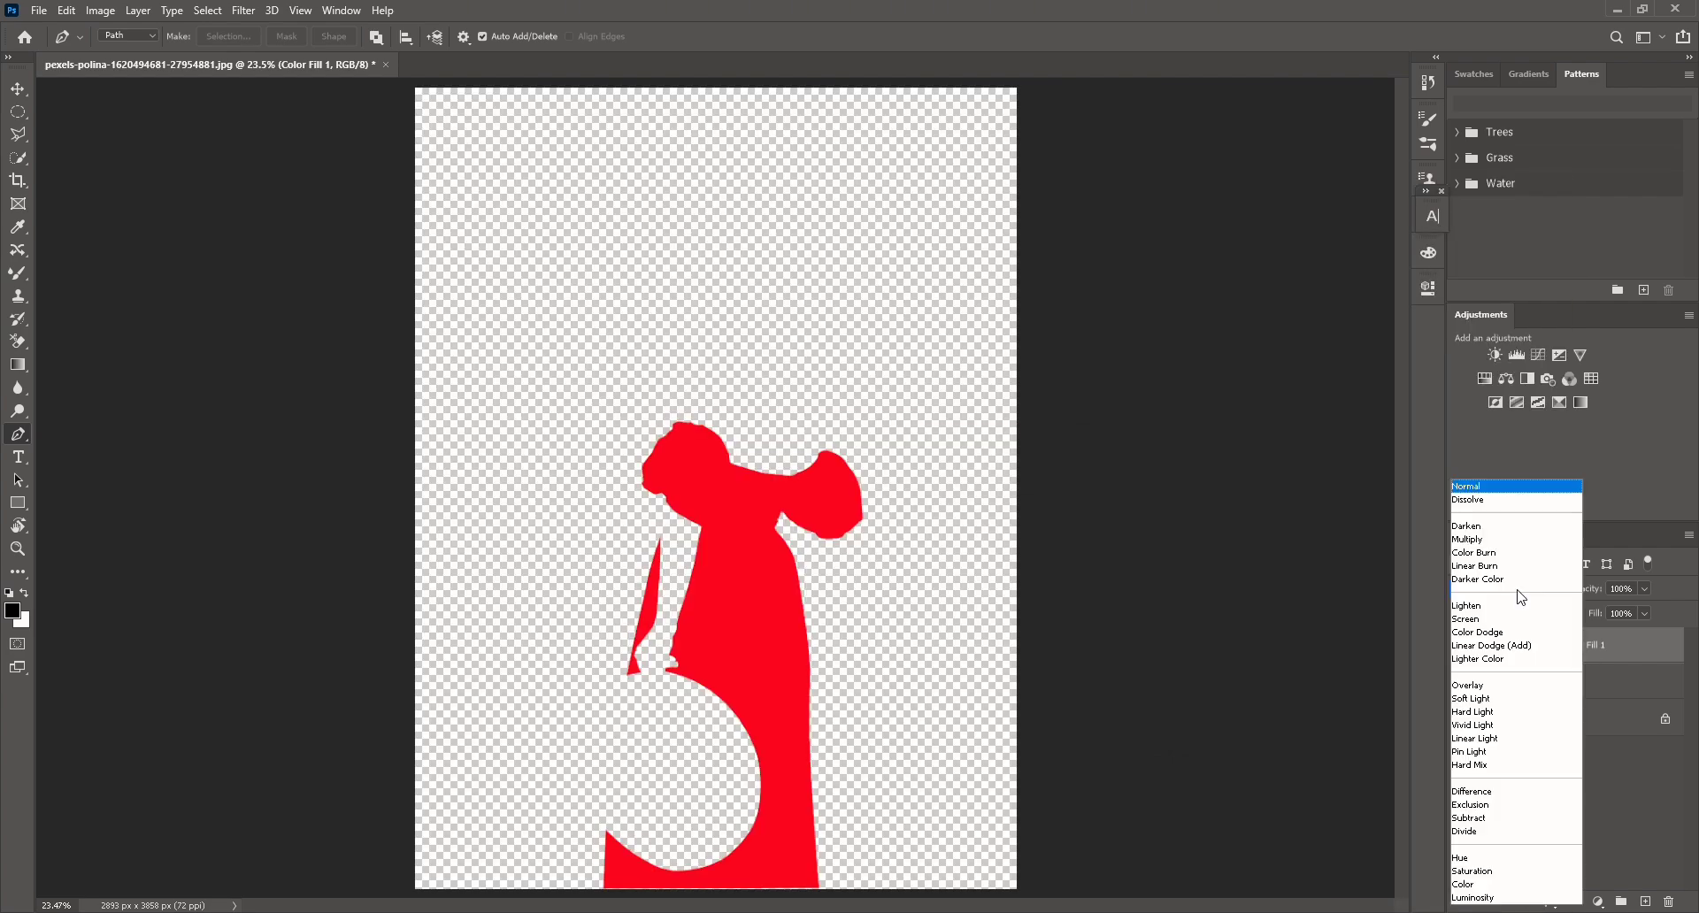
click(1481, 885)
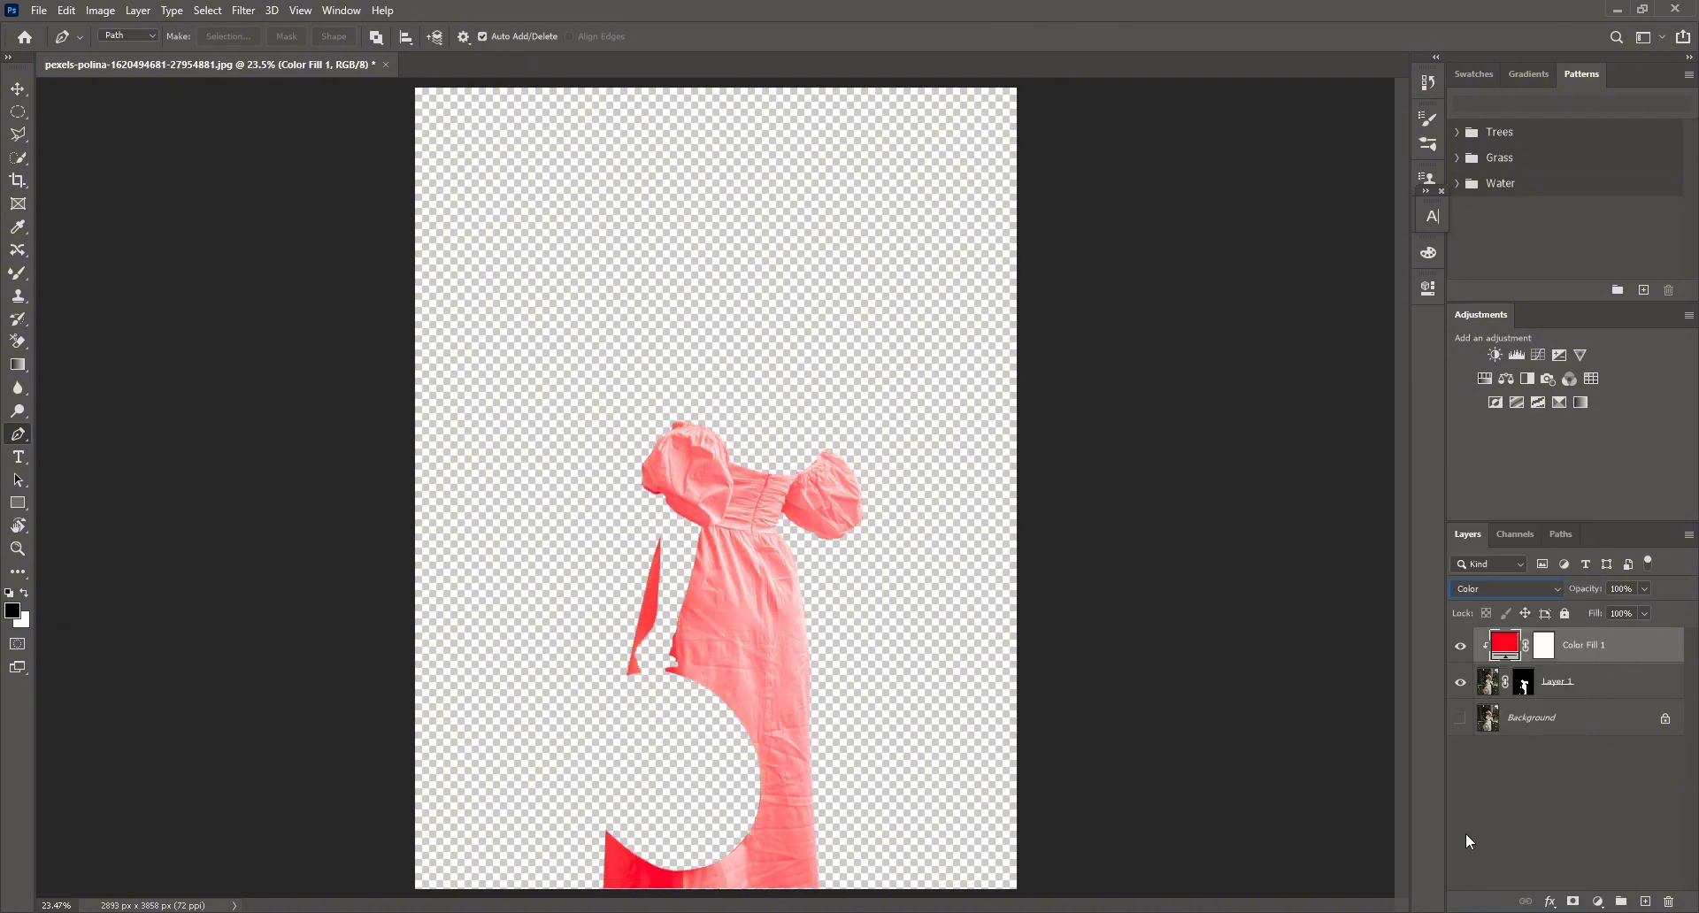
click(1461, 719)
click(17, 88)
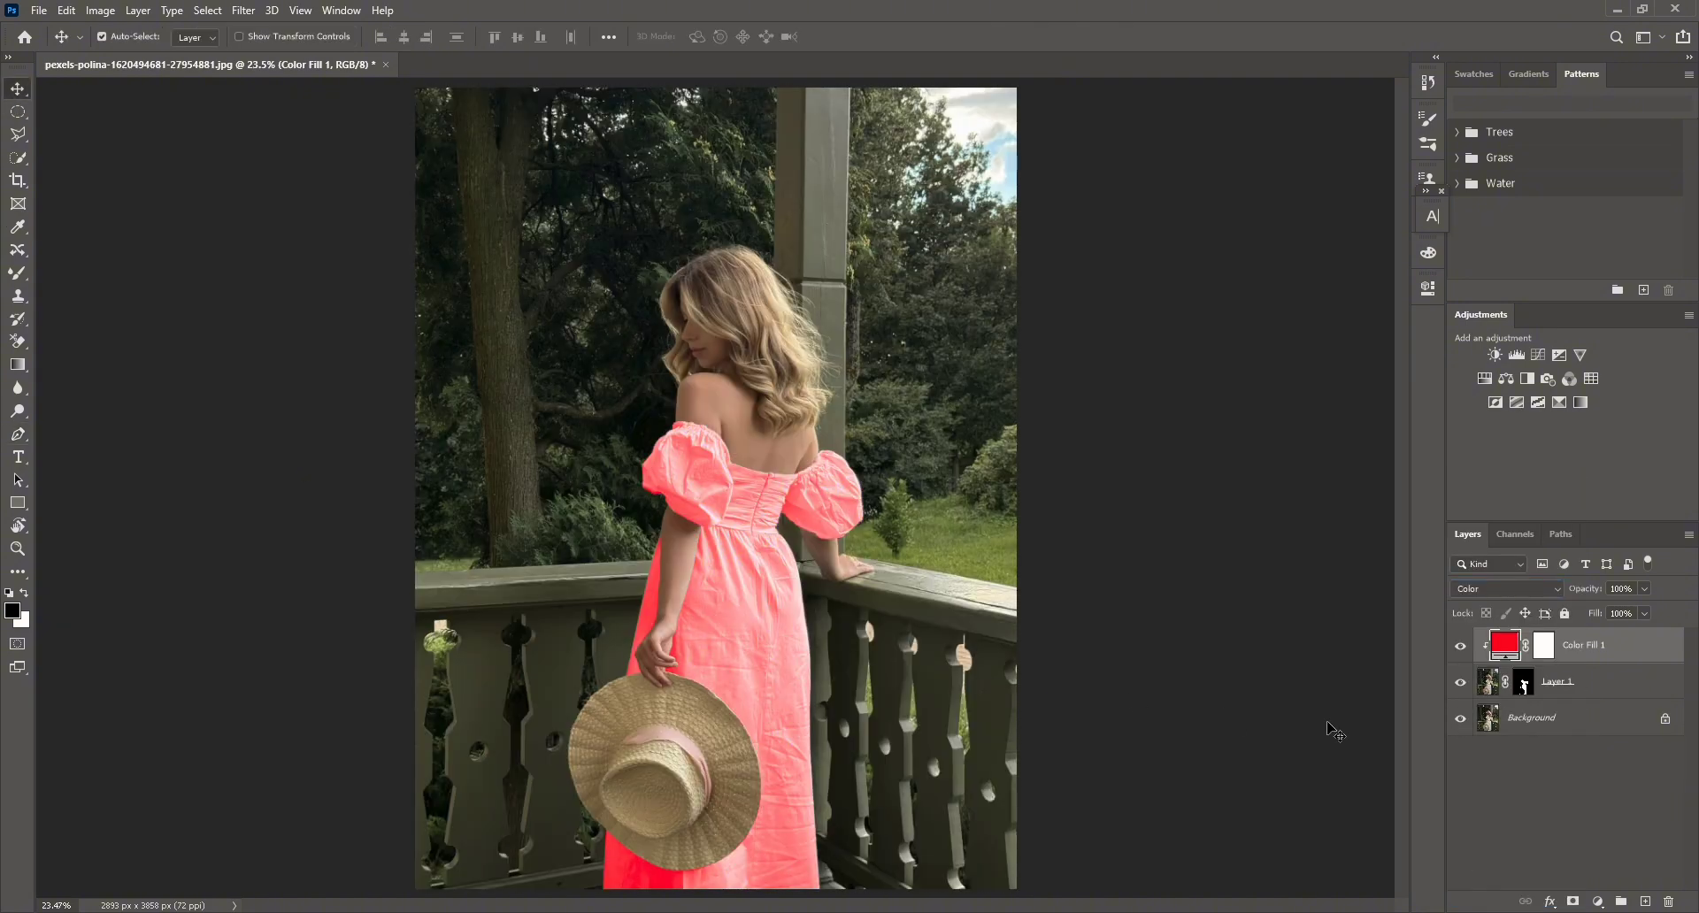
Add a Hue/Saturation adjustment layer directly above the Background and set its Saturation to +33.
click(1524, 731)
click(1598, 902)
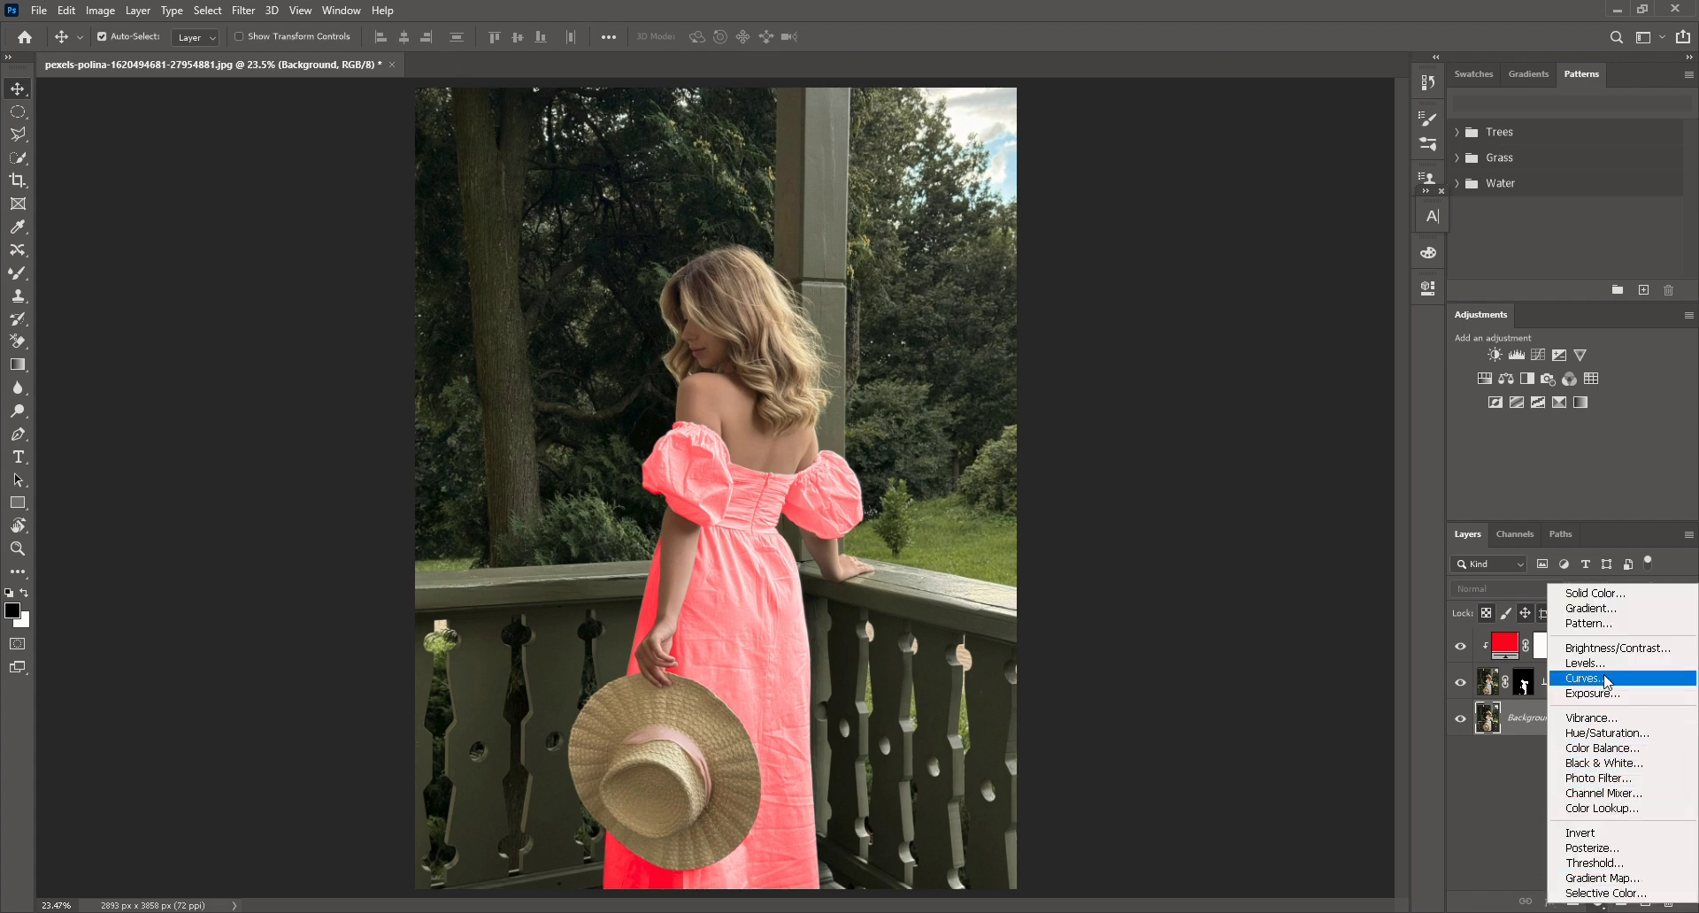
click(1602, 734)
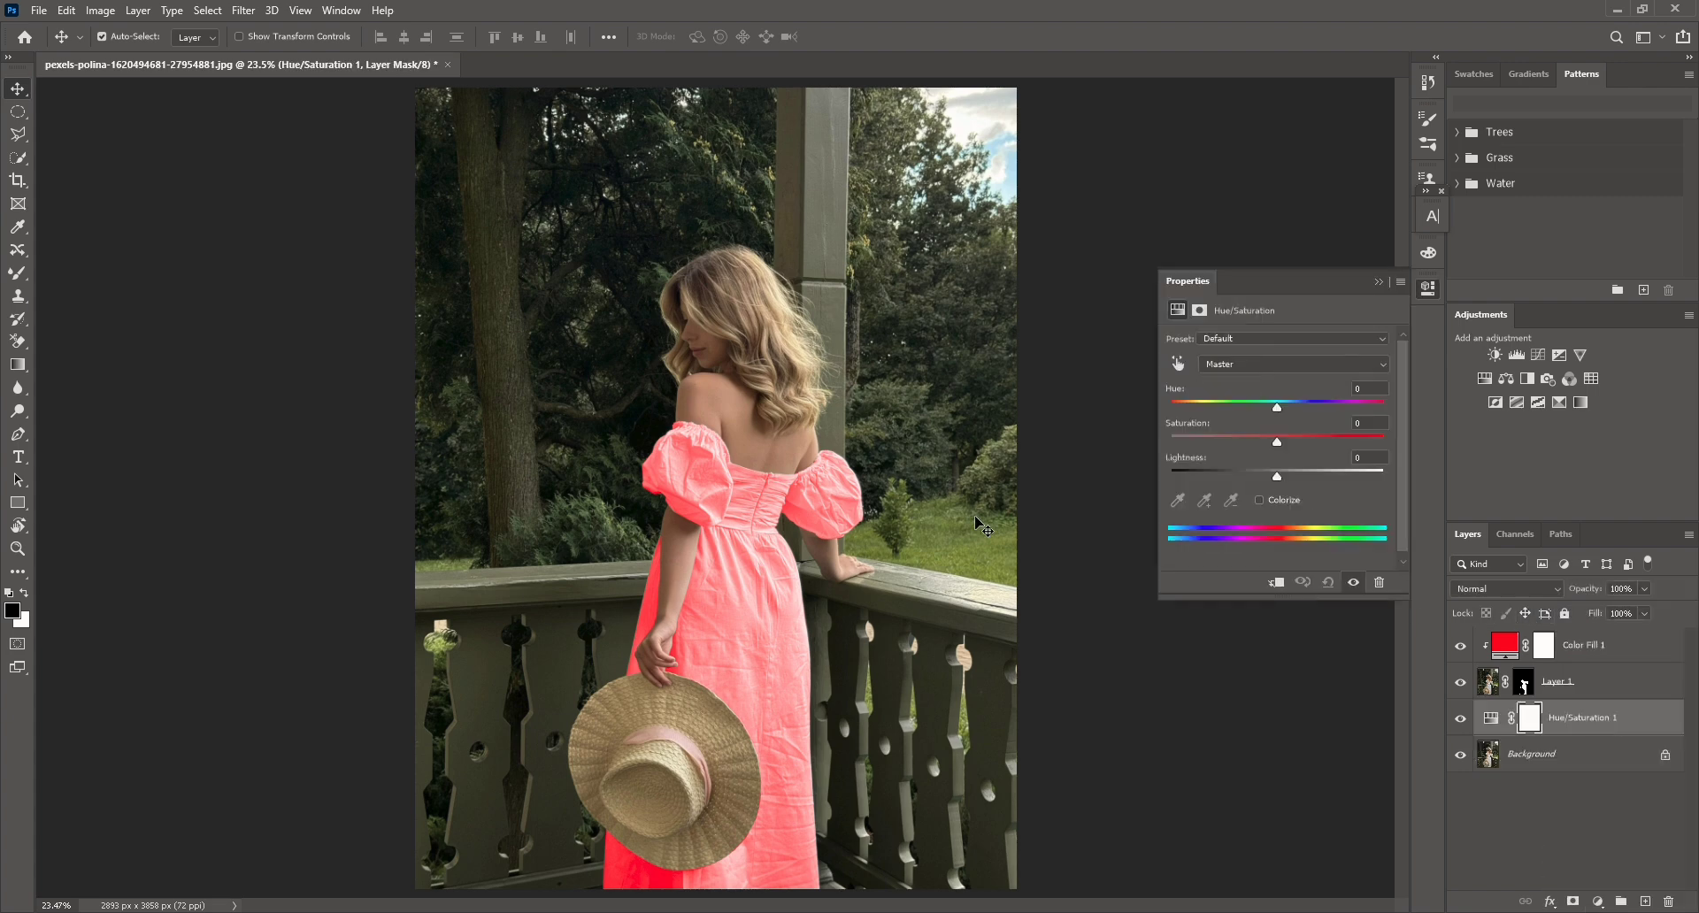
drag(1277, 441, 1297, 441)
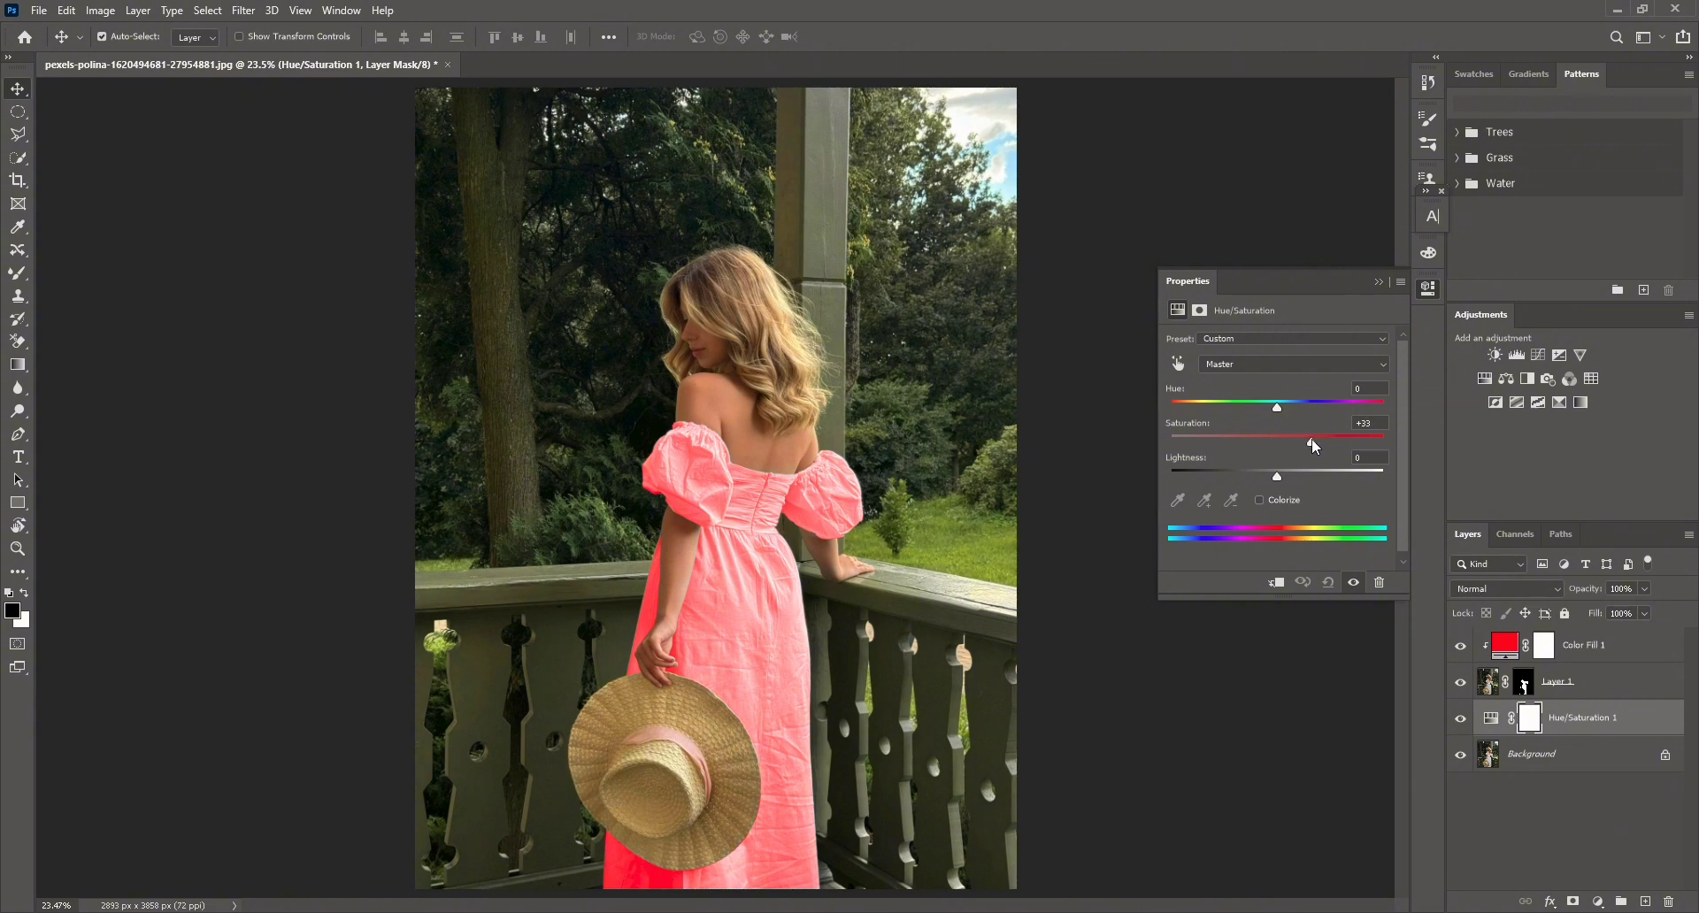
click(1377, 281)
Add a Curves adjustment layer above the Hue/Saturation layer and slightly lower the Blue channel's midtones.
click(1597, 900)
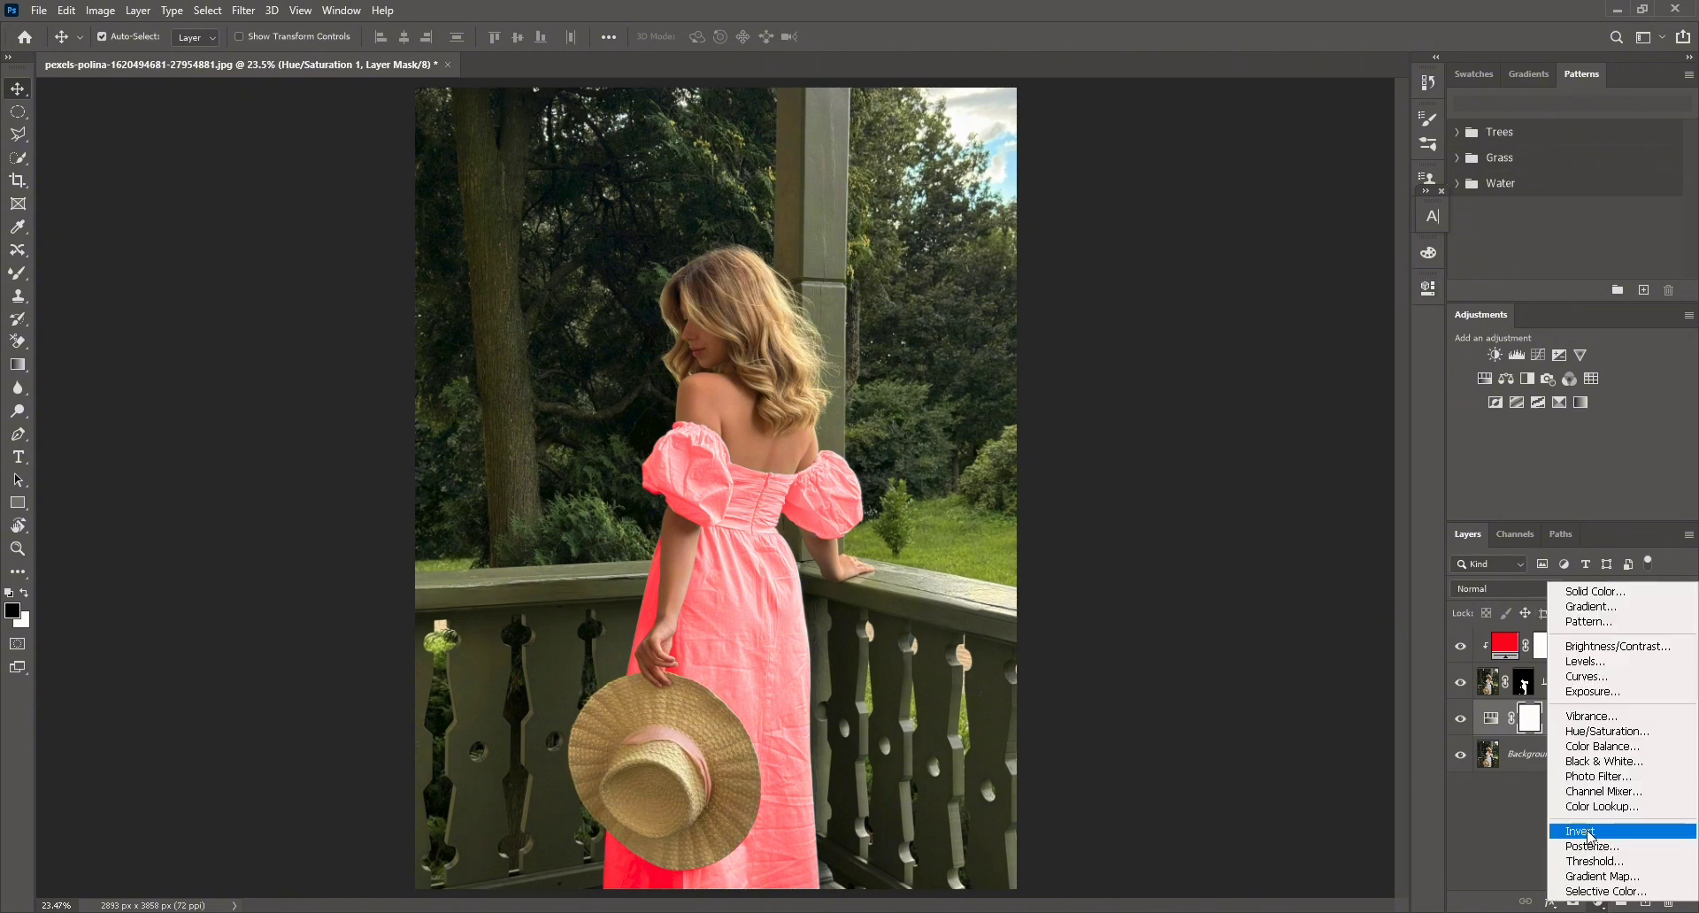
click(1587, 676)
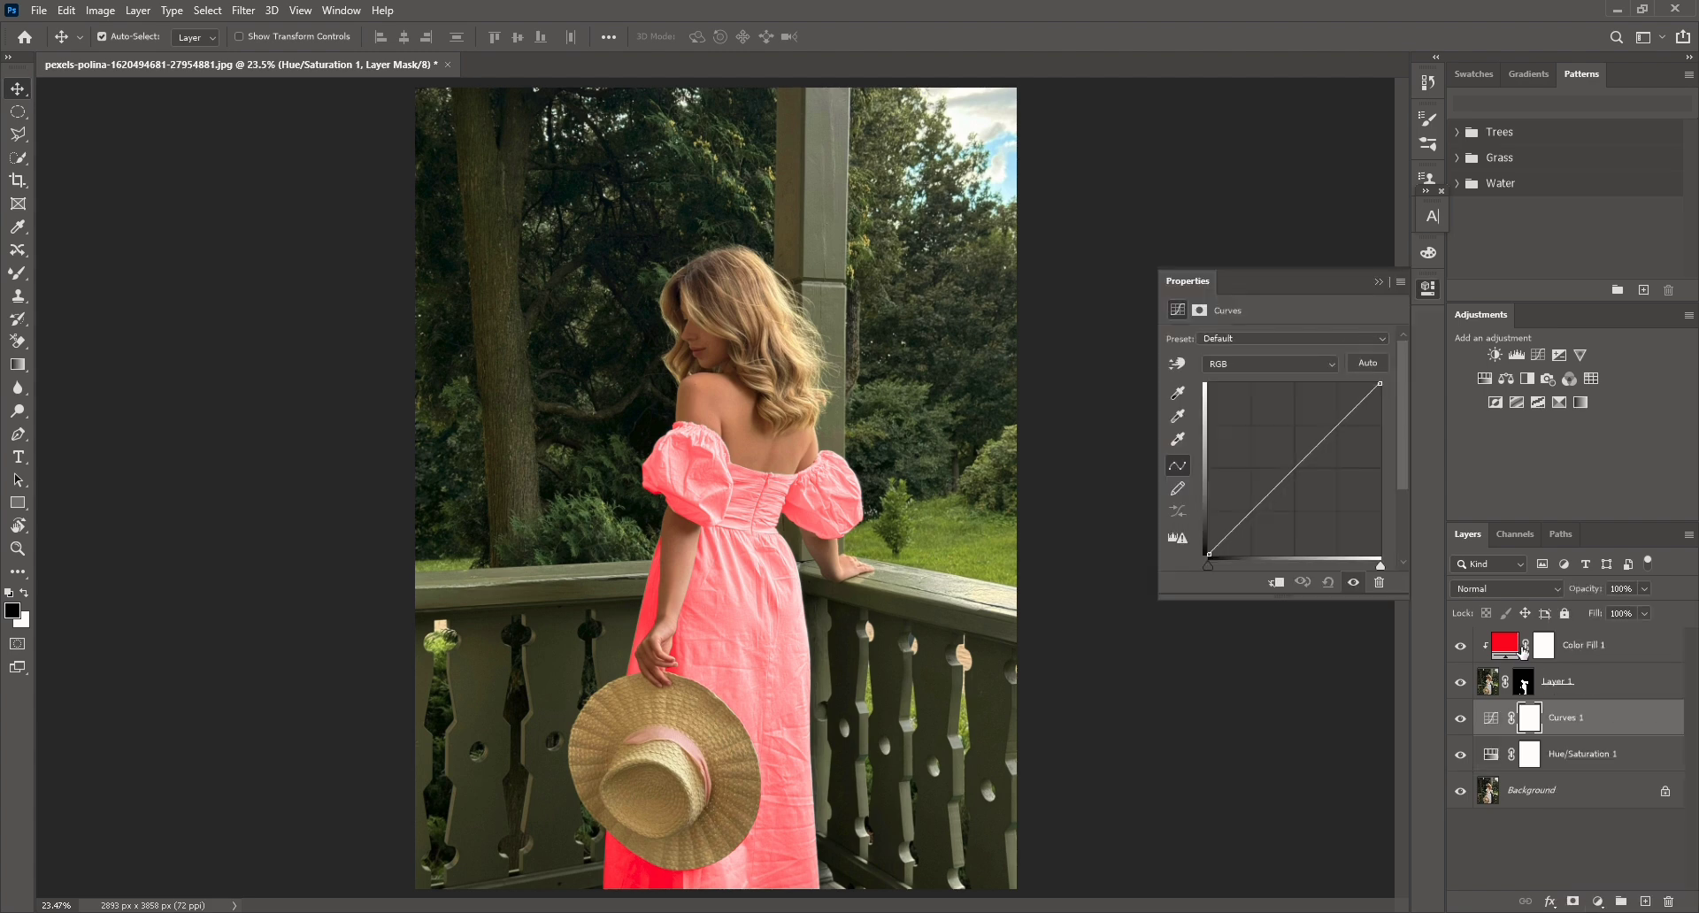
click(1245, 364)
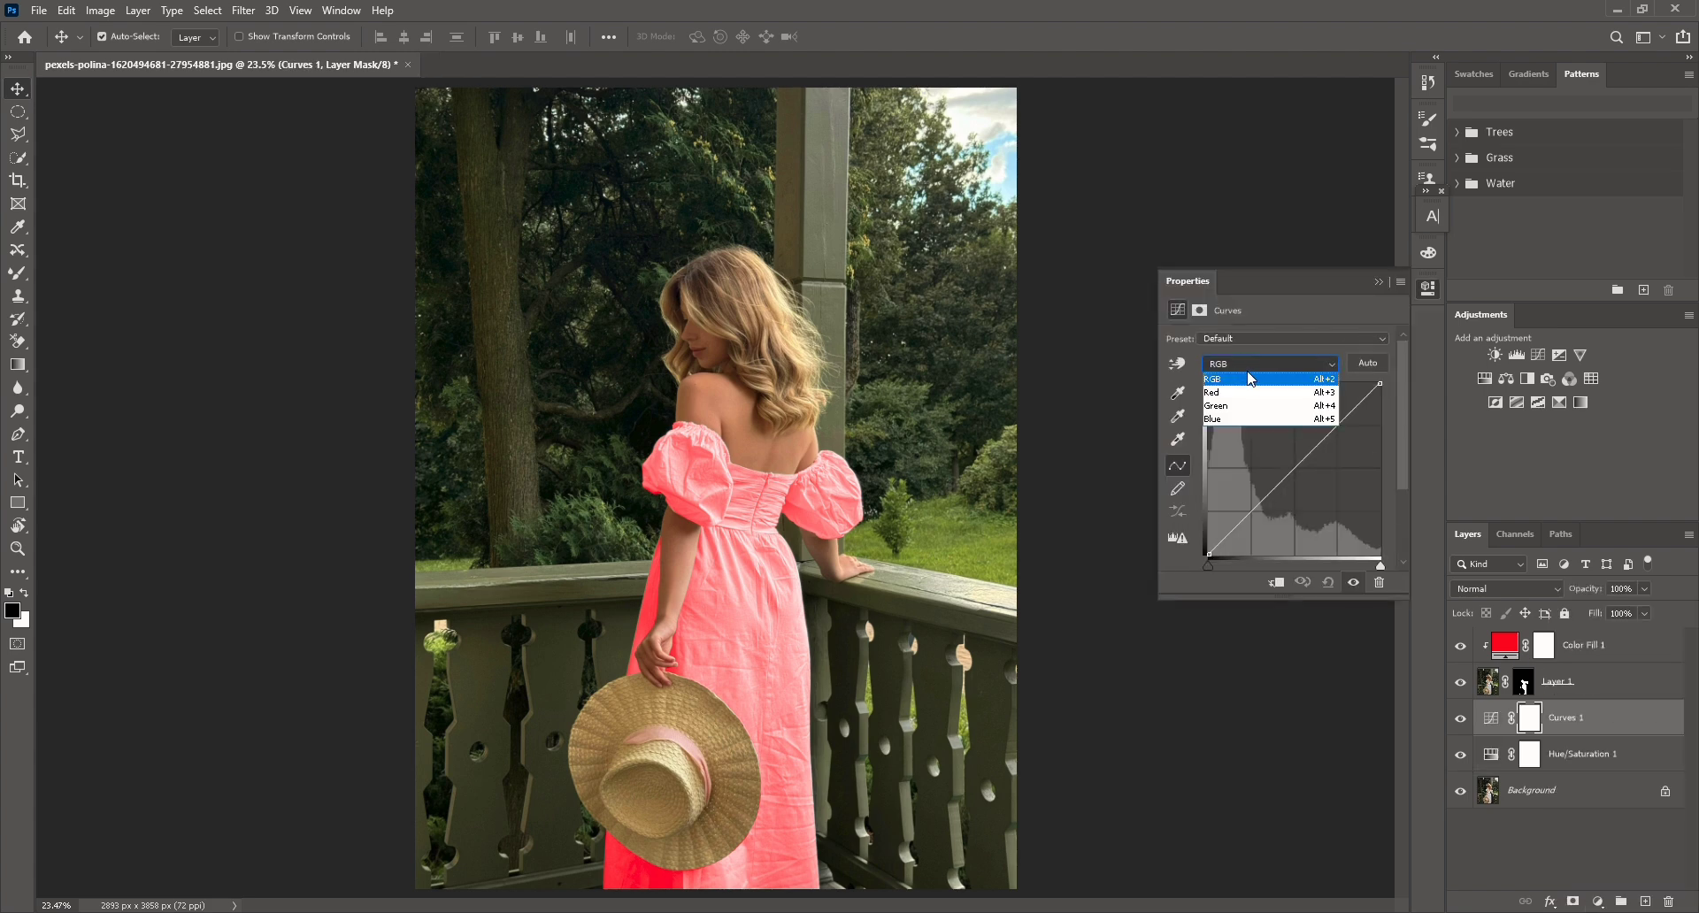
click(1244, 419)
click(1294, 467)
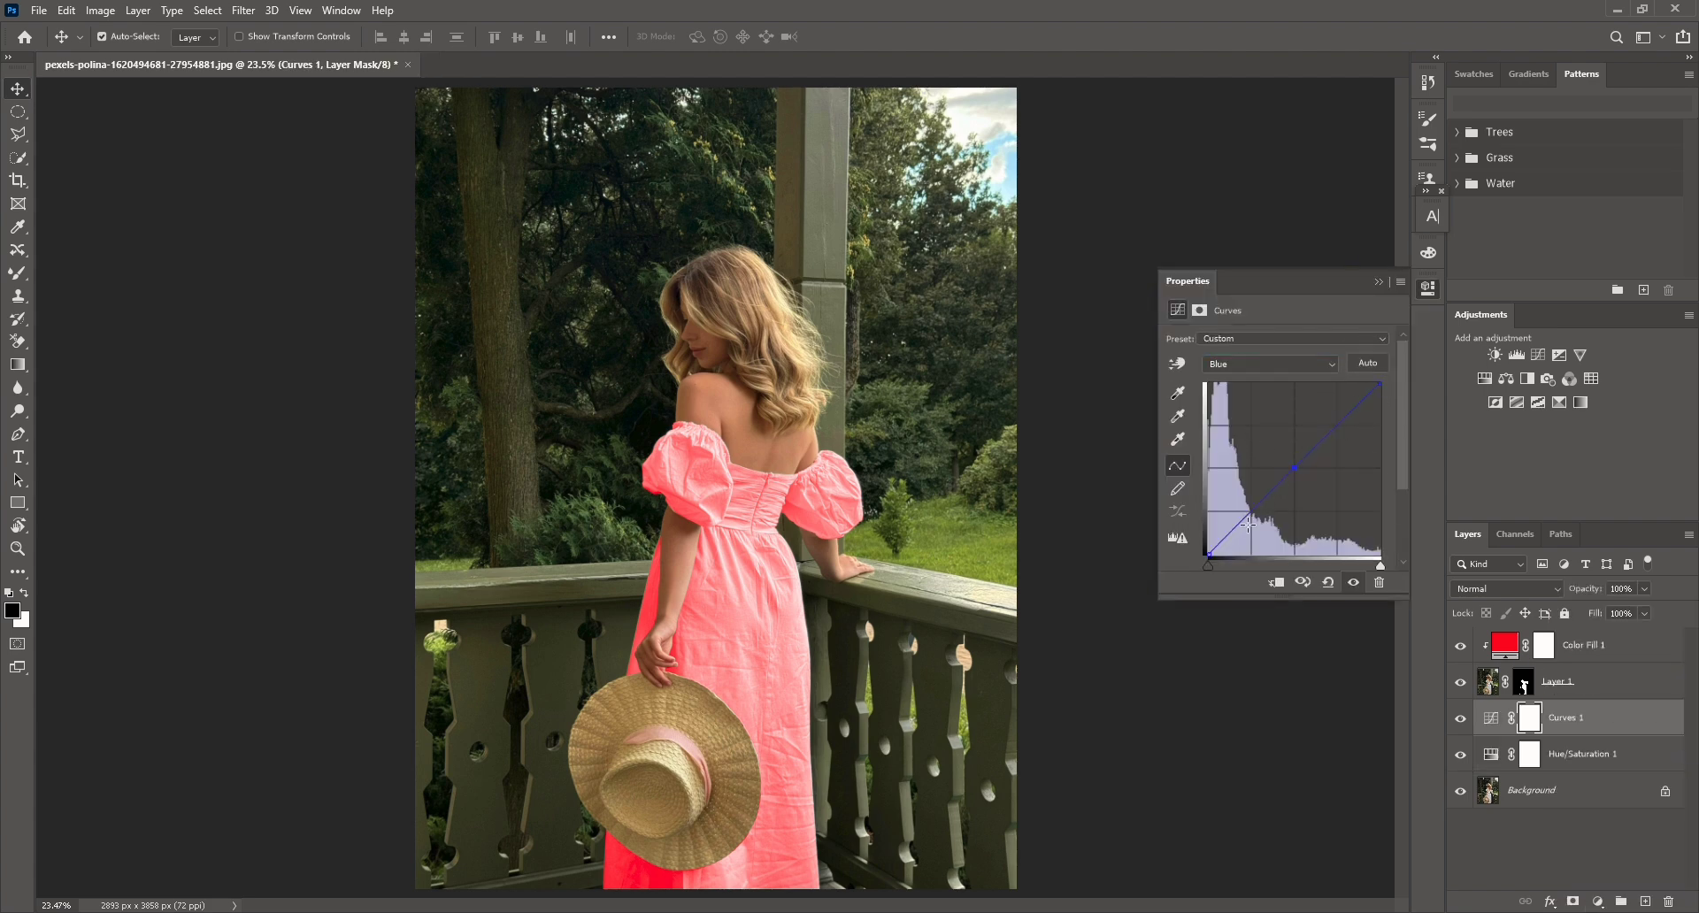
drag(1298, 465, 1303, 472)
click(1377, 283)
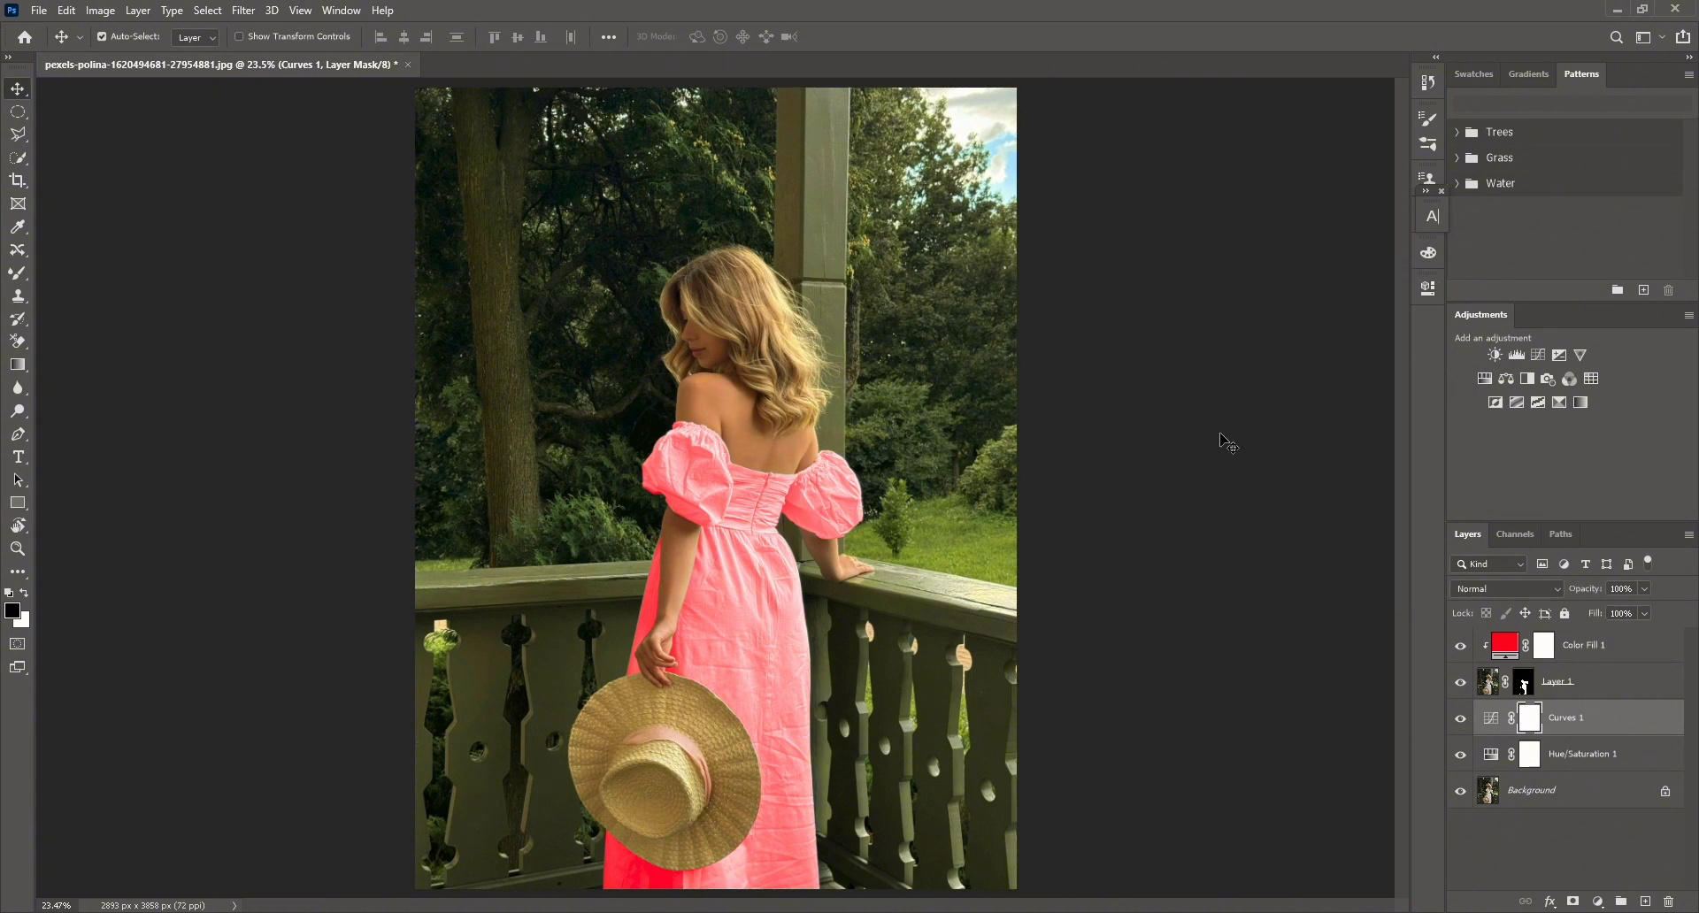
Deselect all layers and view the recolored photo in full-screen mode.
click(959, 493)
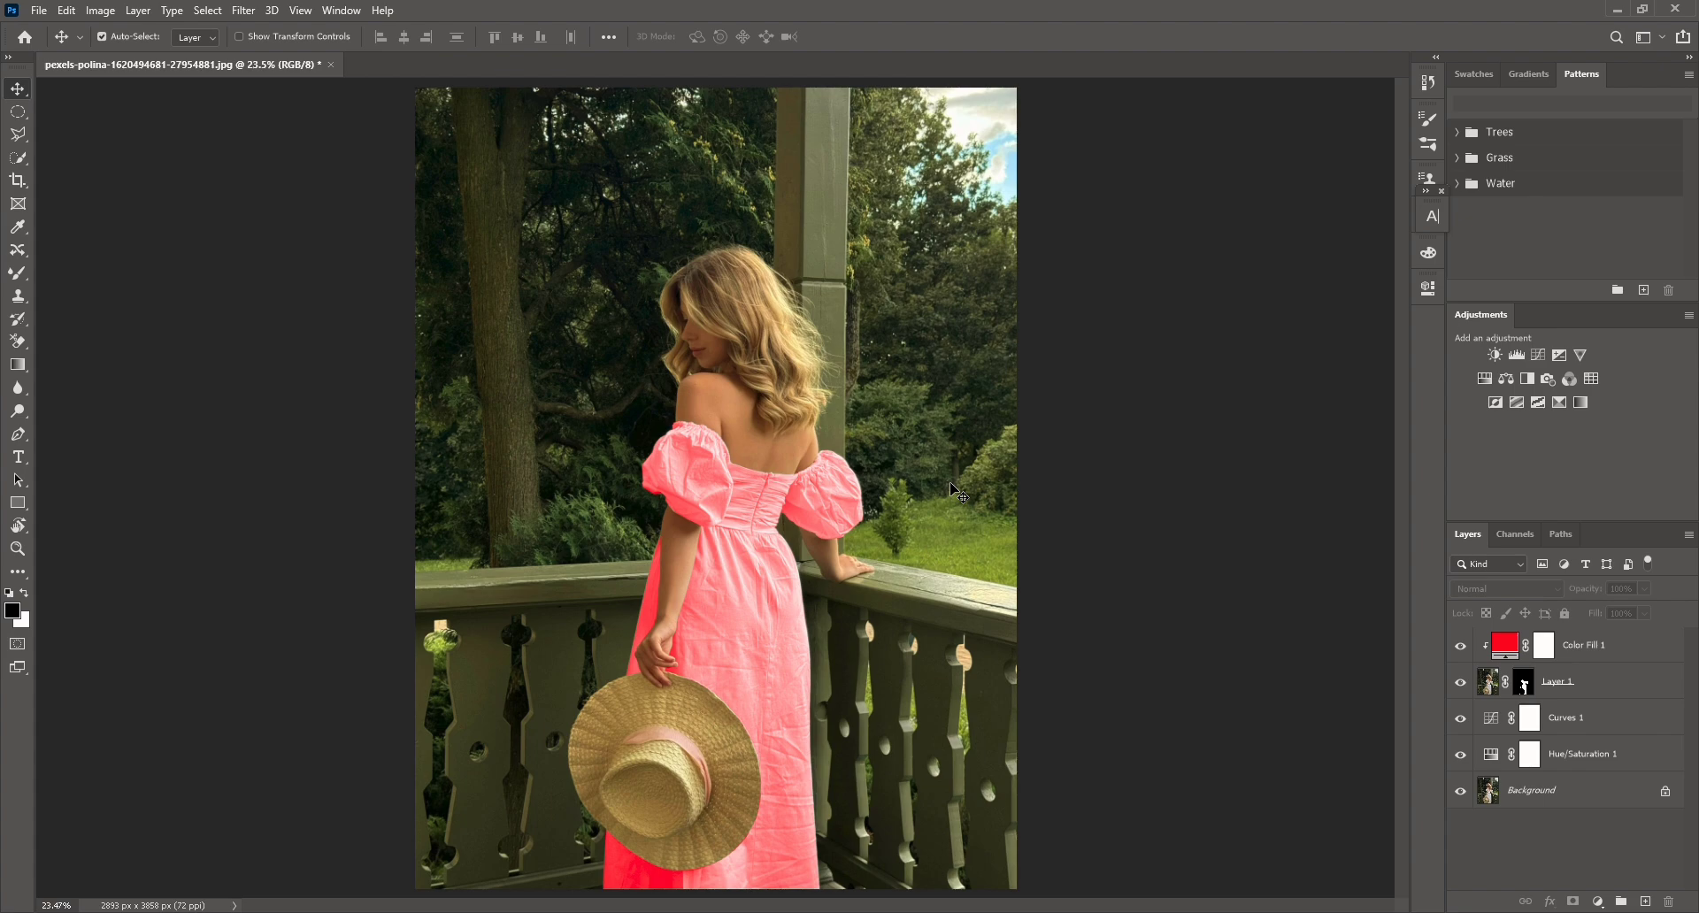
key(f)
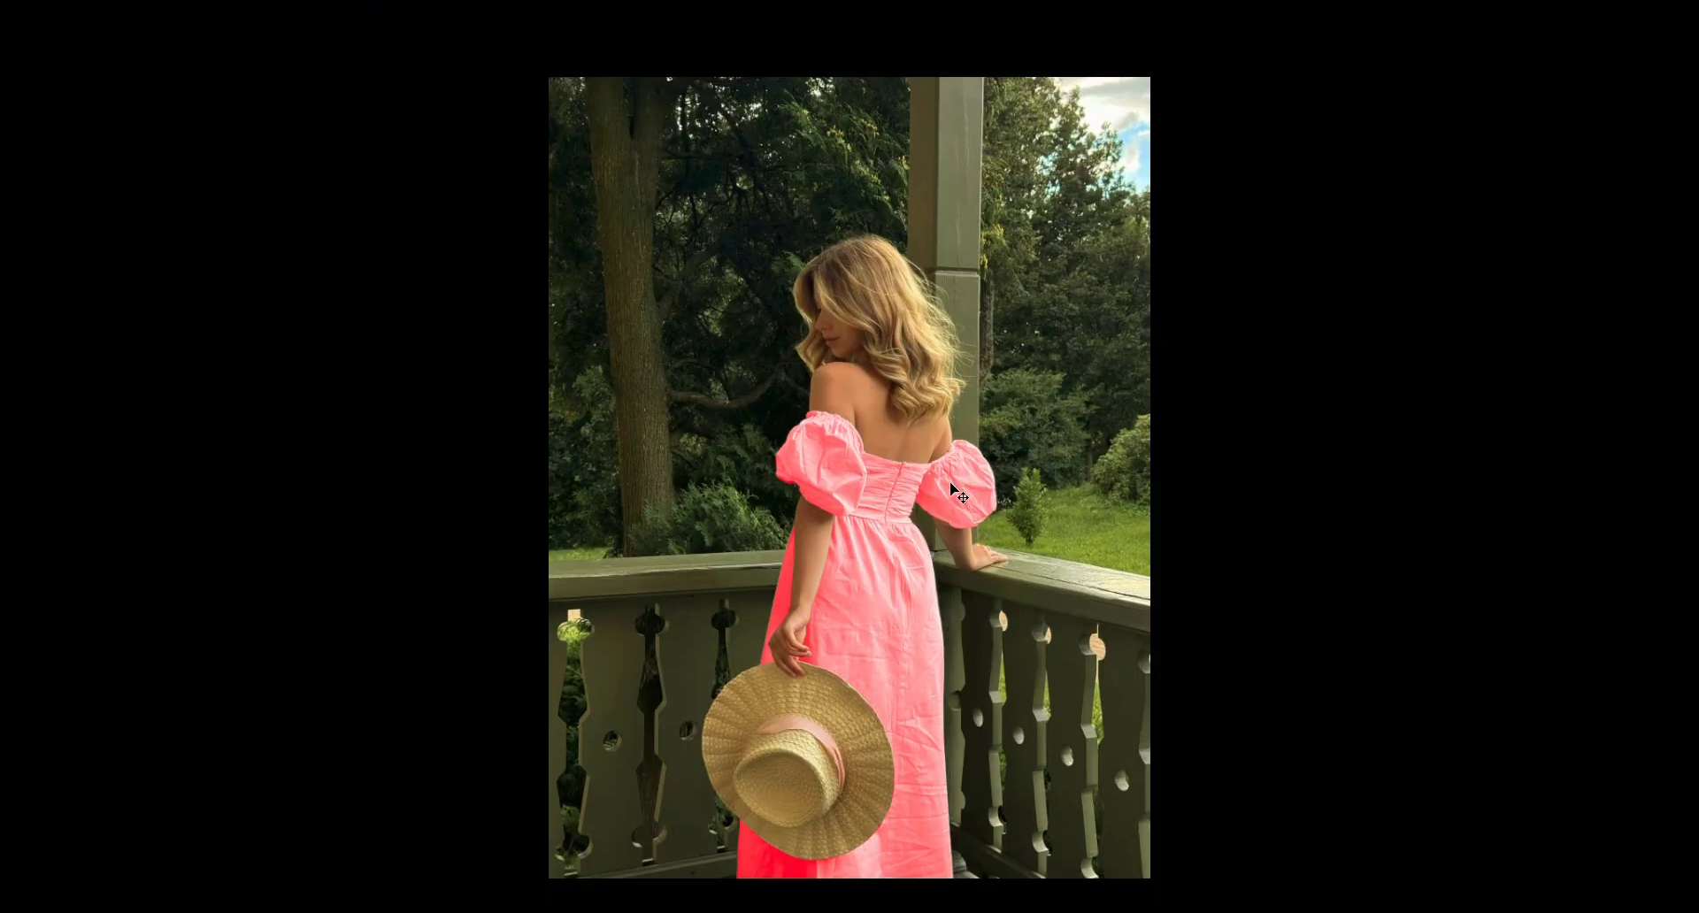